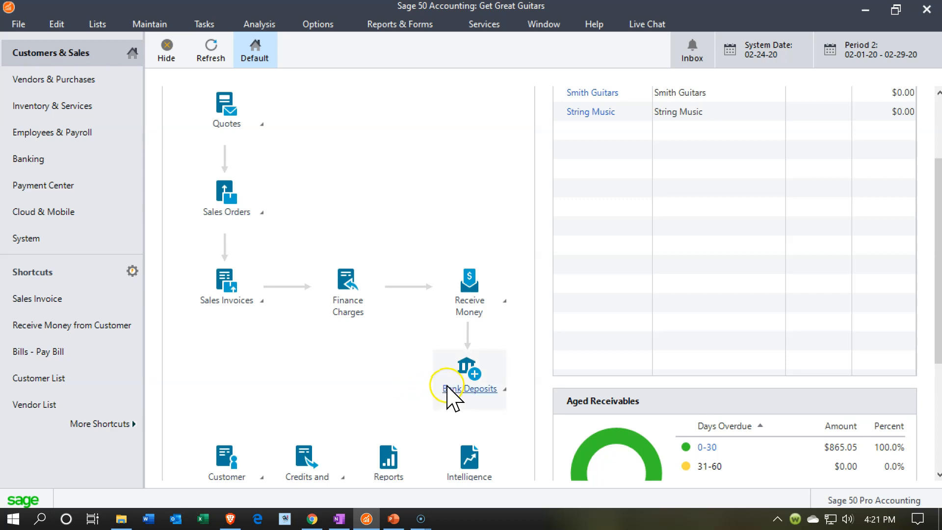
# Generate the standard Balance Sheet for the range Period 1 (1/1/20 to 1/31/20) and maximize the report.
pyautogui.click(378, 24)
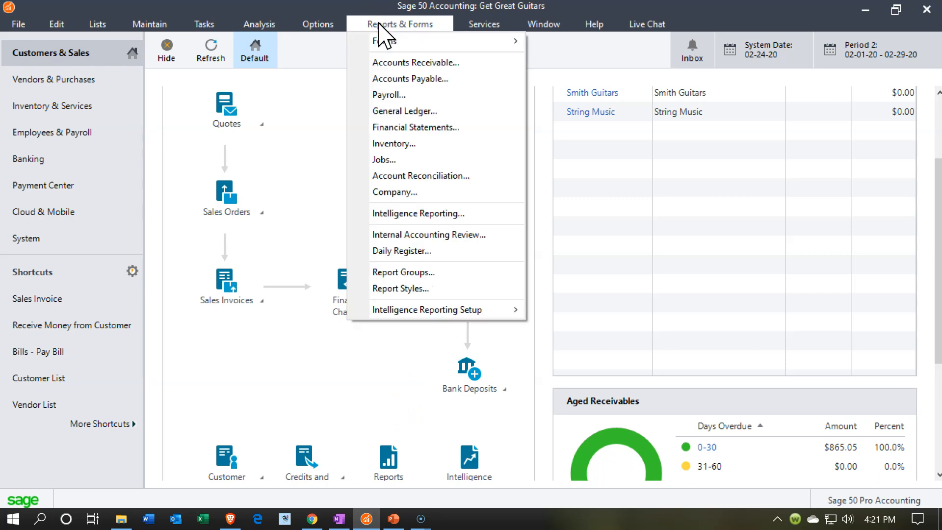
pyautogui.click(417, 128)
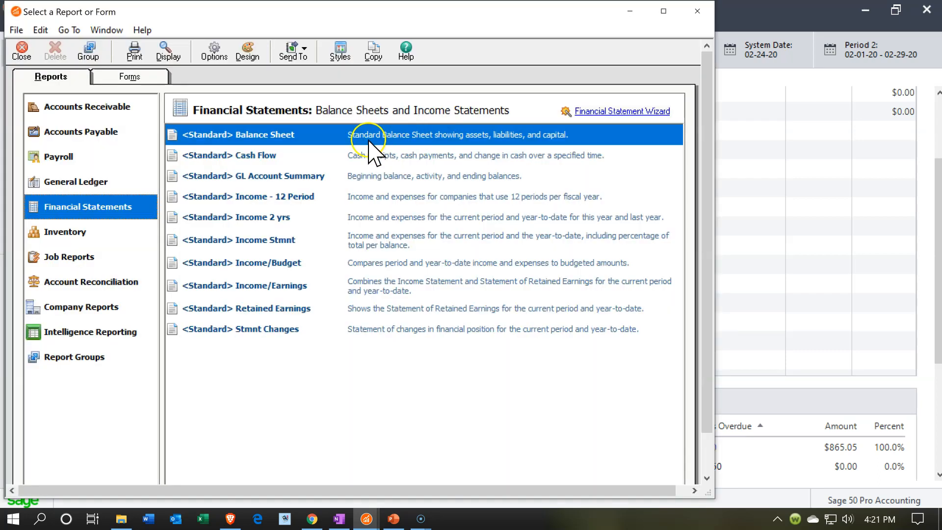
pyautogui.doubleClick(278, 129)
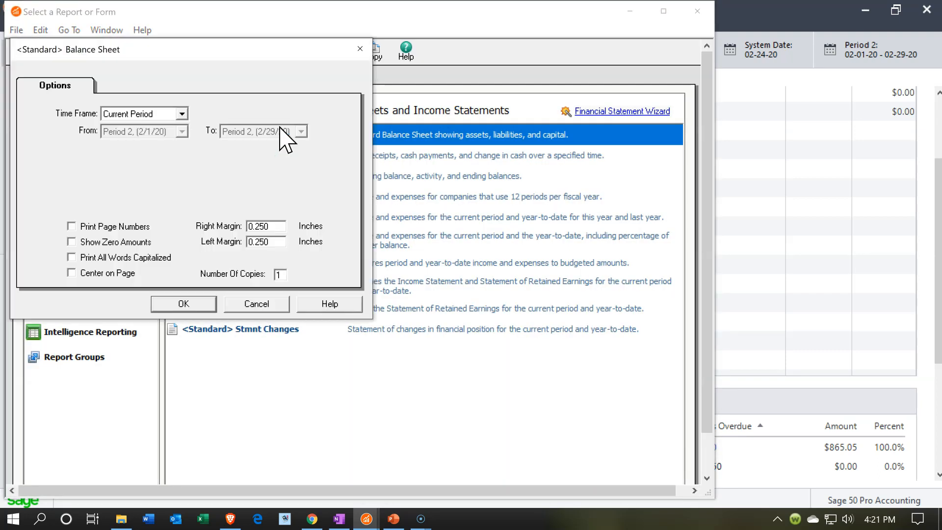
pyautogui.click(181, 114)
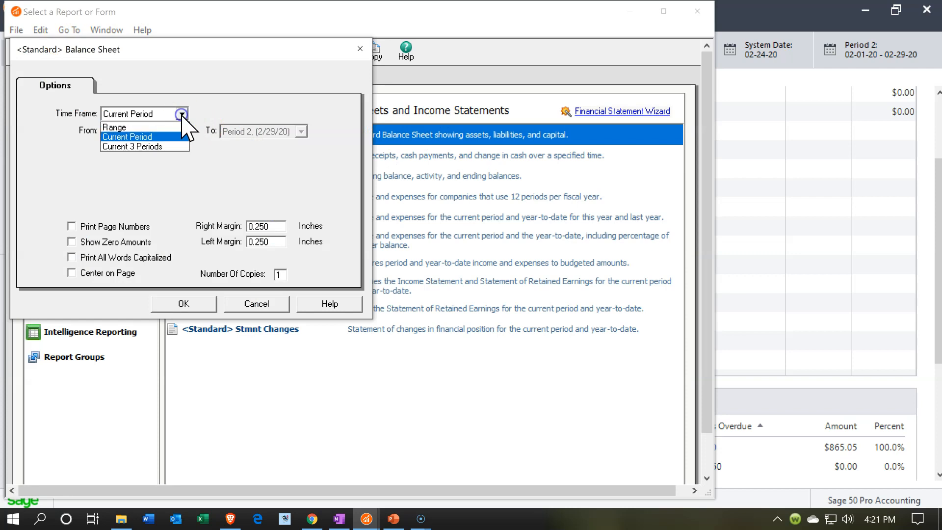
pyautogui.click(177, 127)
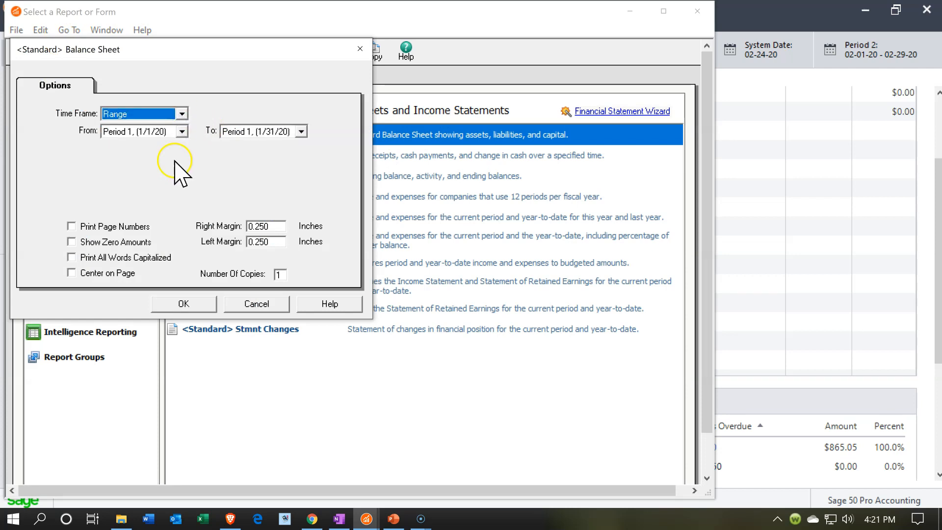
pyautogui.click(179, 306)
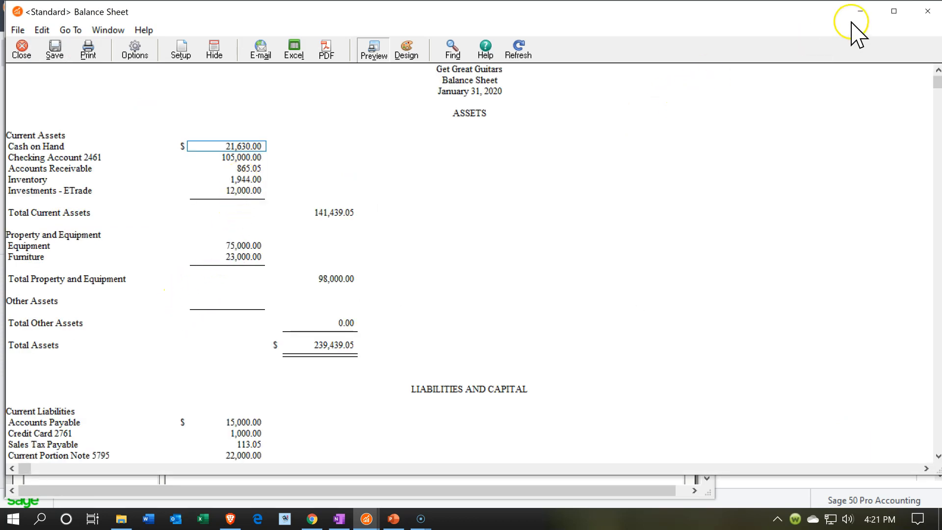
pyautogui.click(894, 10)
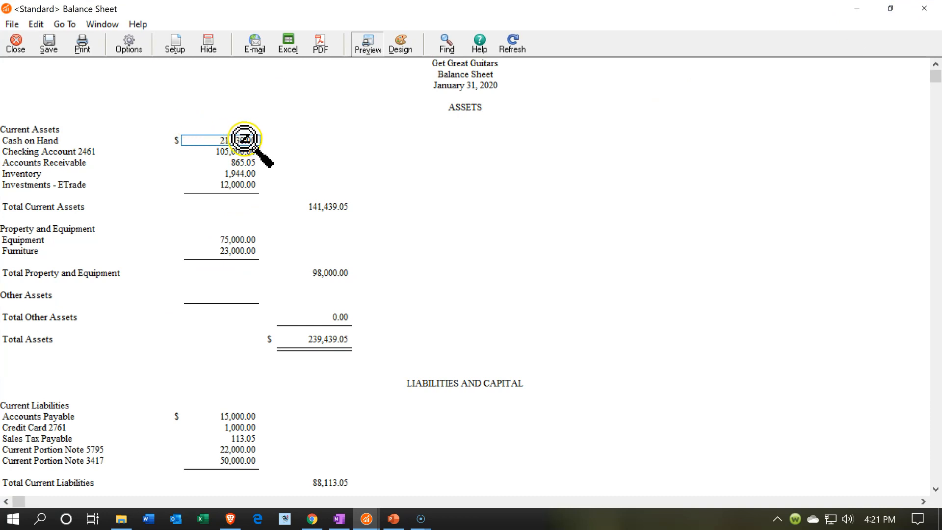
# Examine the cash on hand, checking and accounts receivable lines, minimize the balance sheet and close the report selection window.
pyautogui.click(252, 159)
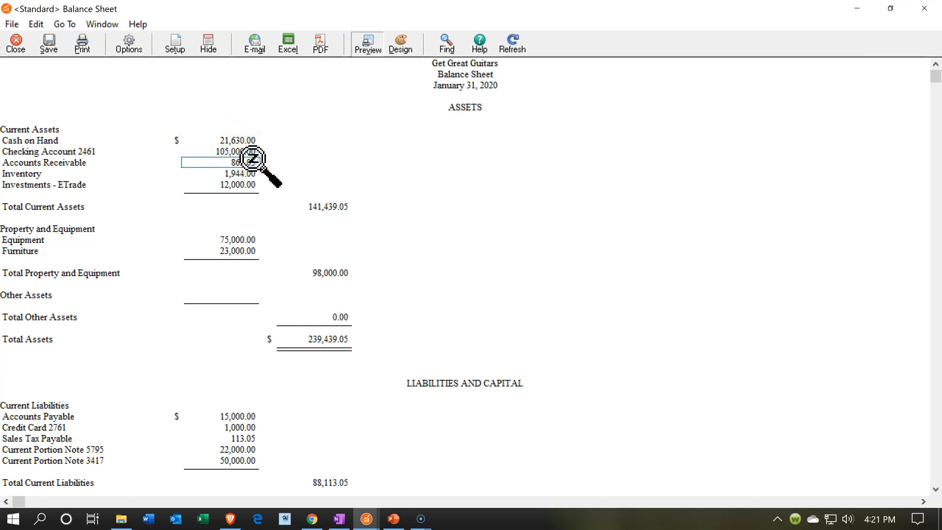
pyautogui.click(248, 153)
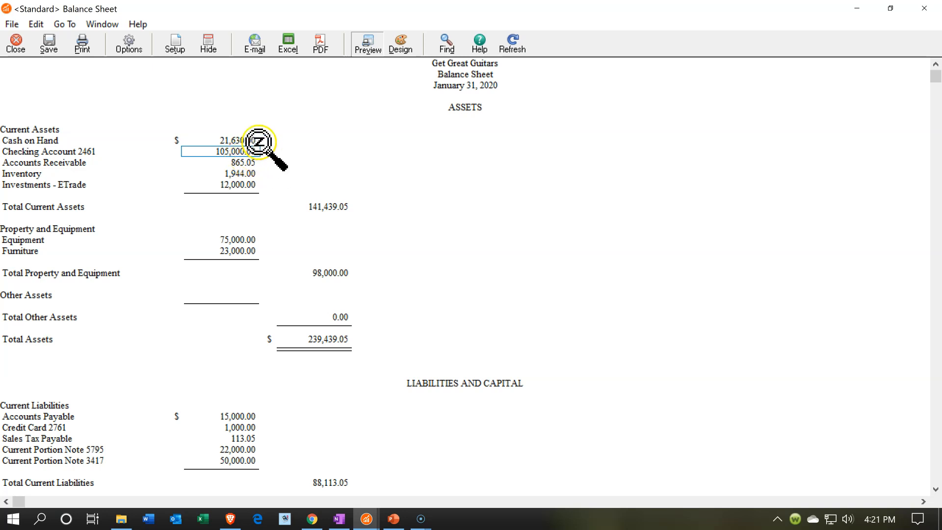
pyautogui.click(255, 141)
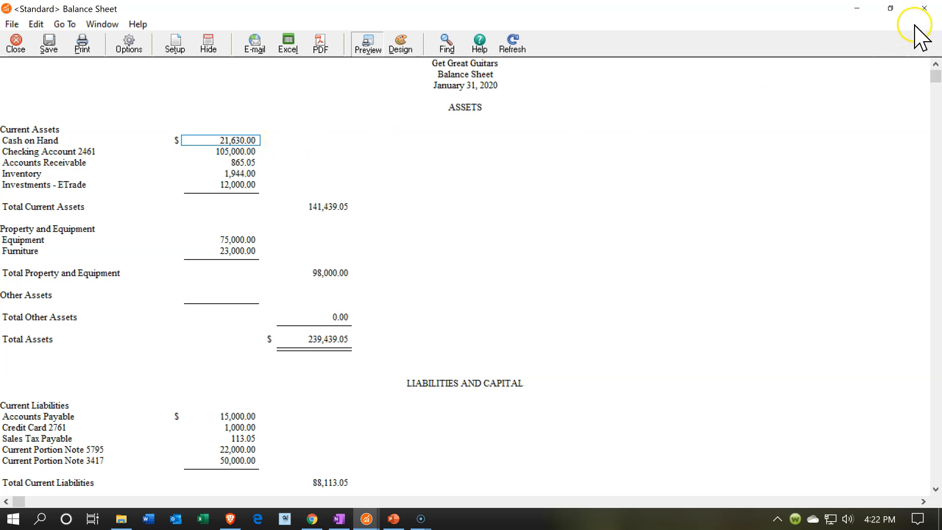
pyautogui.click(856, 8)
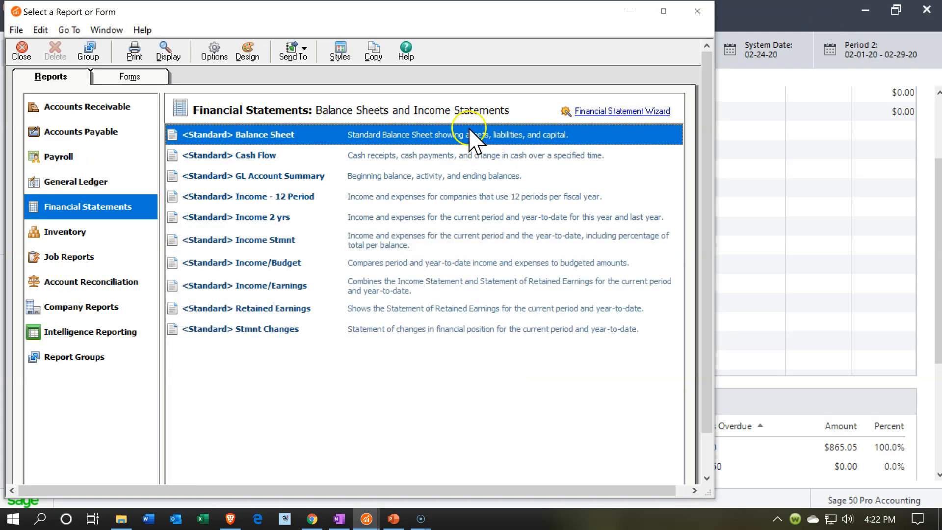
pyautogui.click(698, 11)
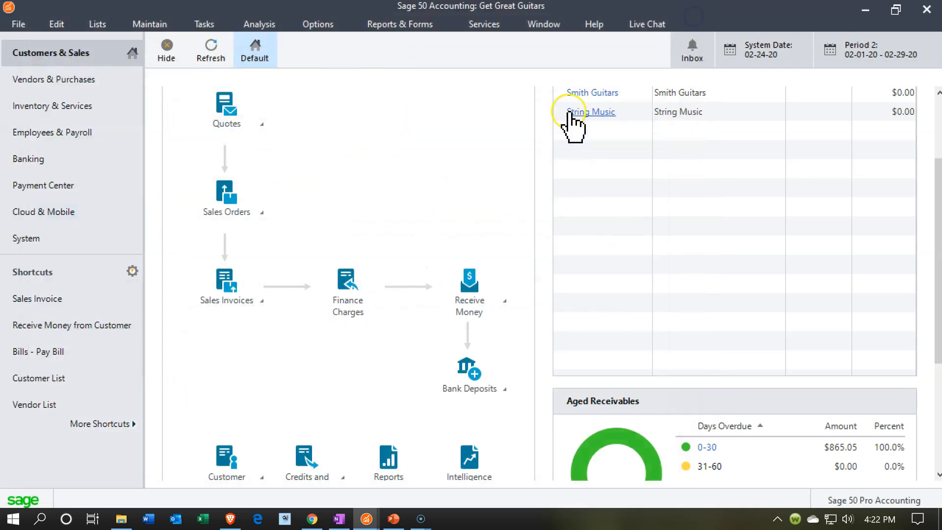
# Open the banking account register for cash account 1010, Cash on Hand, and maximize it.
pyautogui.click(51, 162)
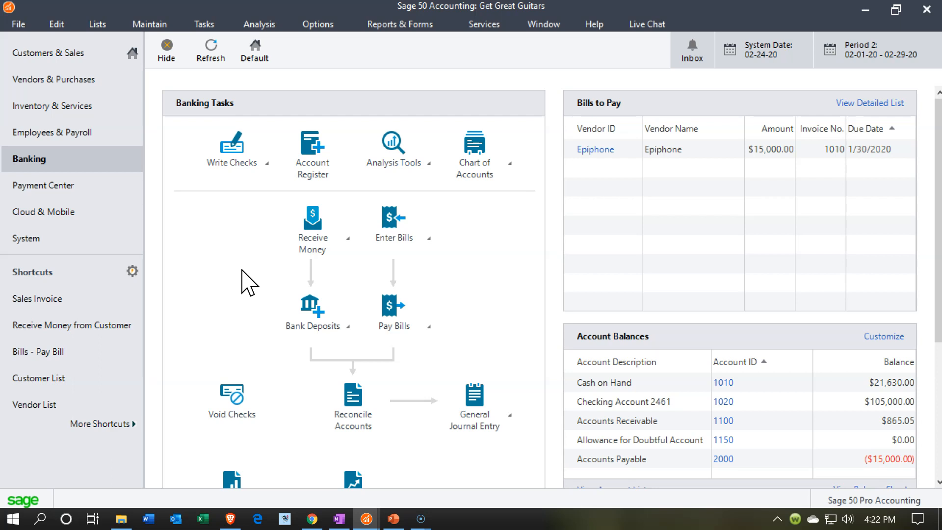
pyautogui.click(305, 181)
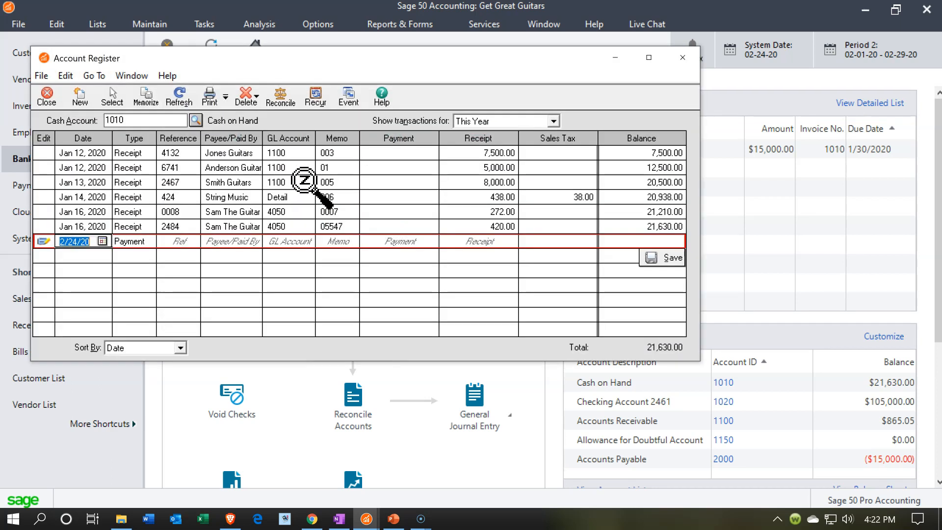
pyautogui.click(647, 58)
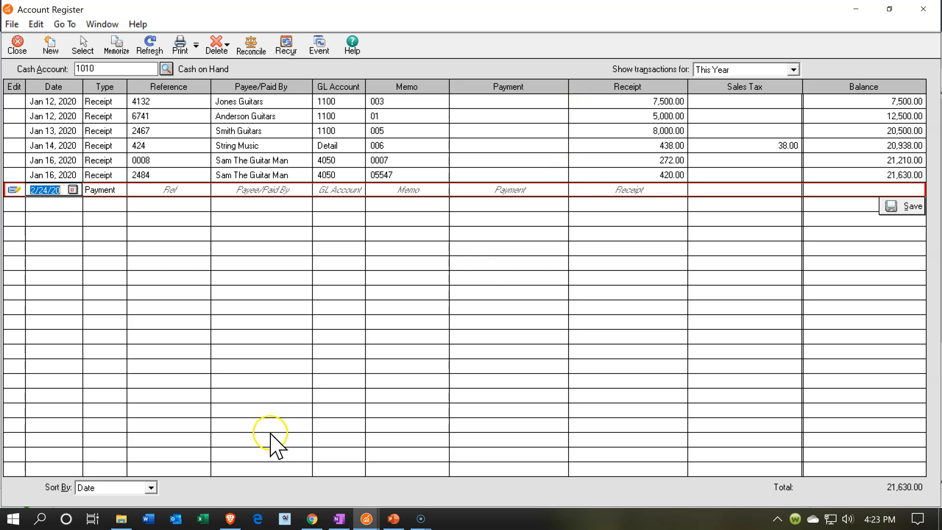
# Date the new register line January 23, 2020, keep the Payment type and enter Transfer as the reference.
pyautogui.write('012320')
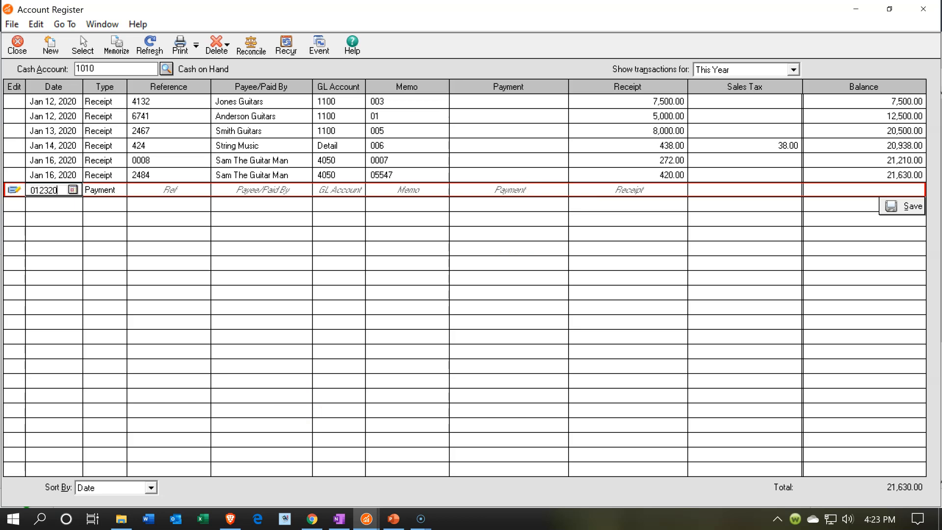
pyautogui.press('Tab')
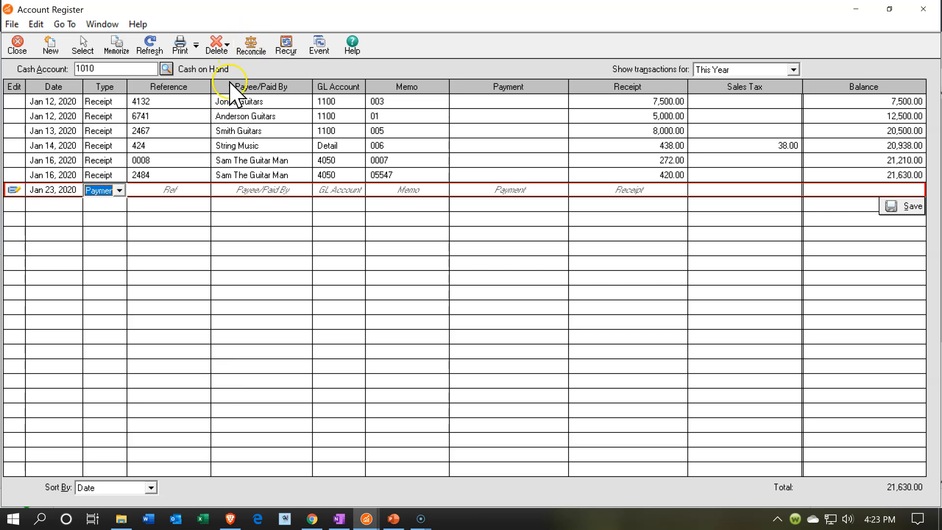
pyautogui.press('Tab')
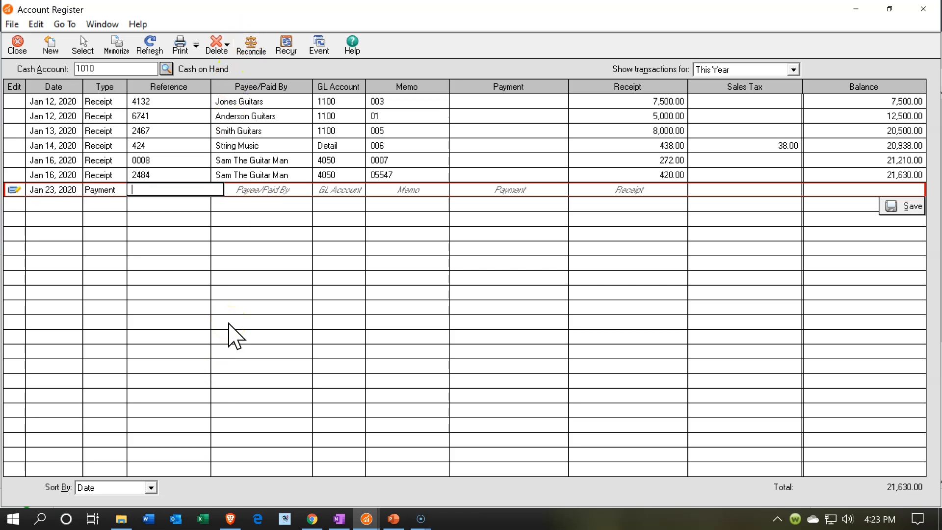
pyautogui.write('Transfer')
pyautogui.press('Tab')
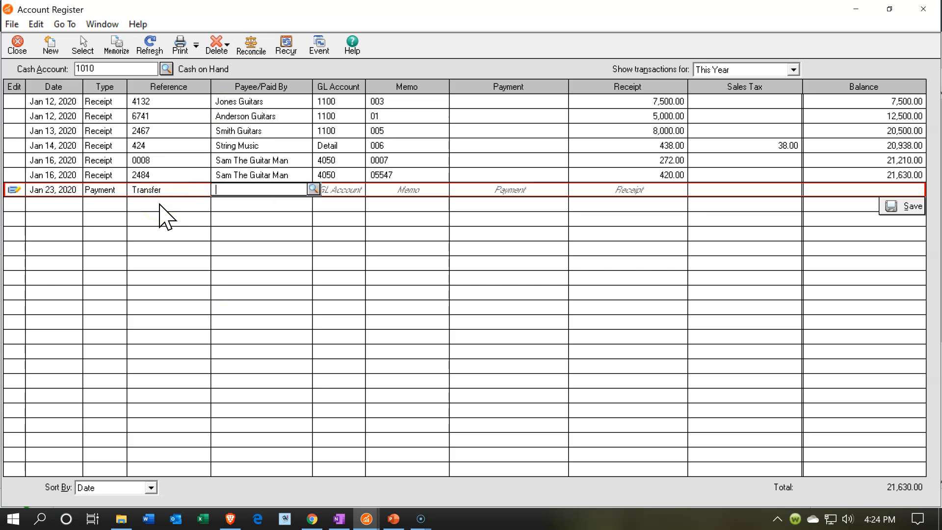
# Assign GL account 1020, the checking account, to the payment line and enter Transfer as the memo.
pyautogui.press('Tab')
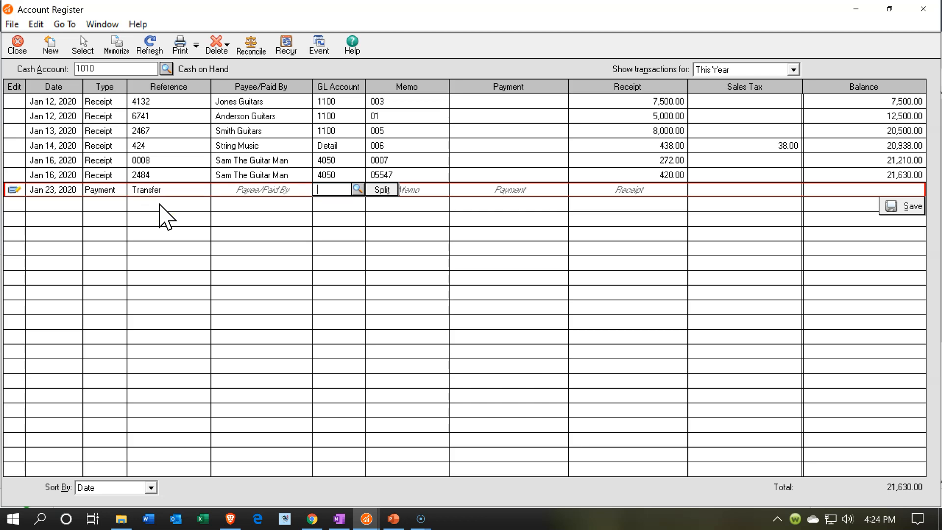
pyautogui.click(357, 189)
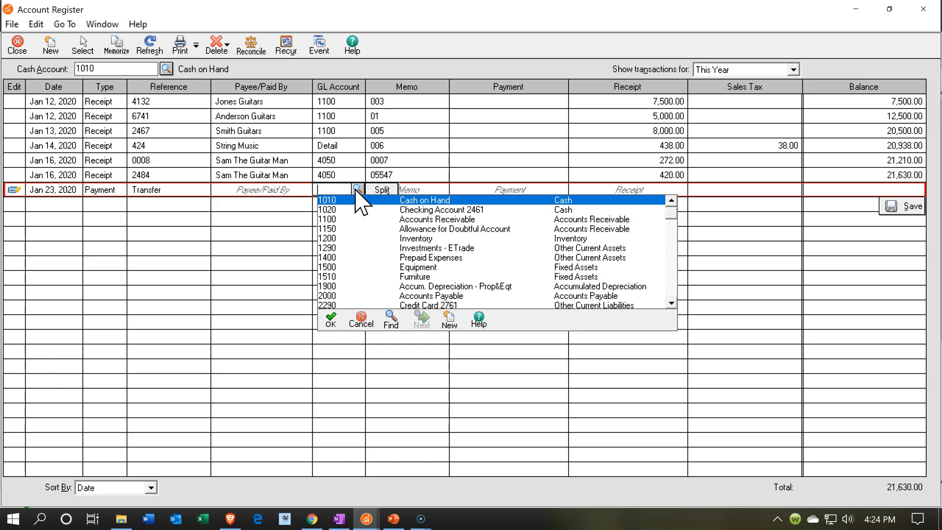
pyautogui.doubleClick(357, 210)
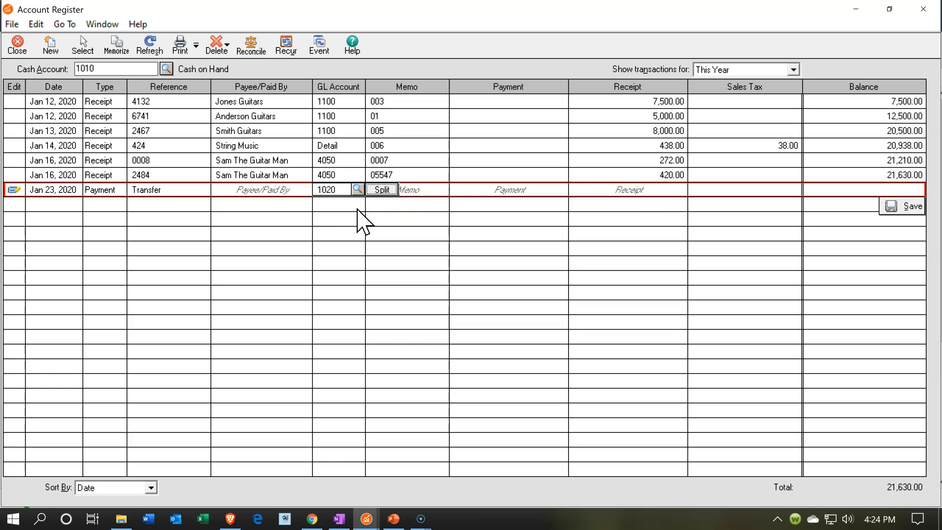
pyautogui.click(359, 232)
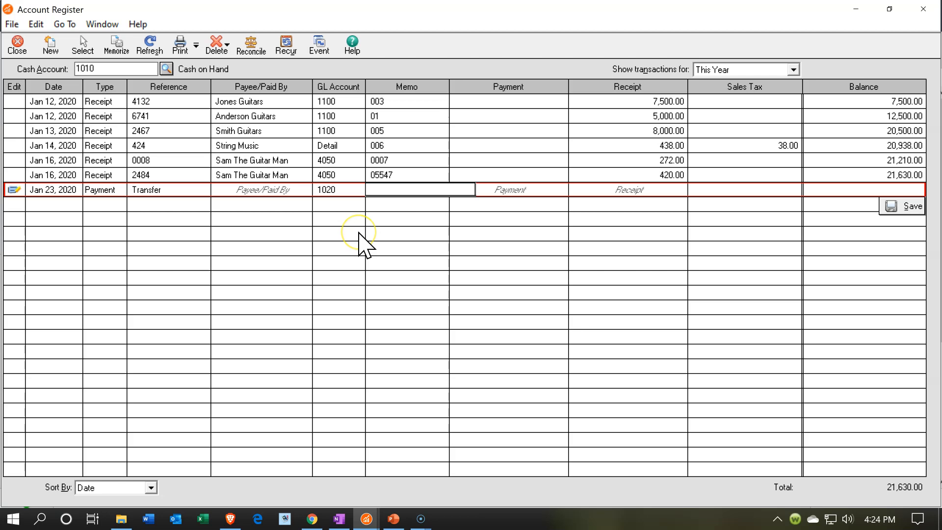
pyautogui.write('Transfer')
pyautogui.press('Tab')
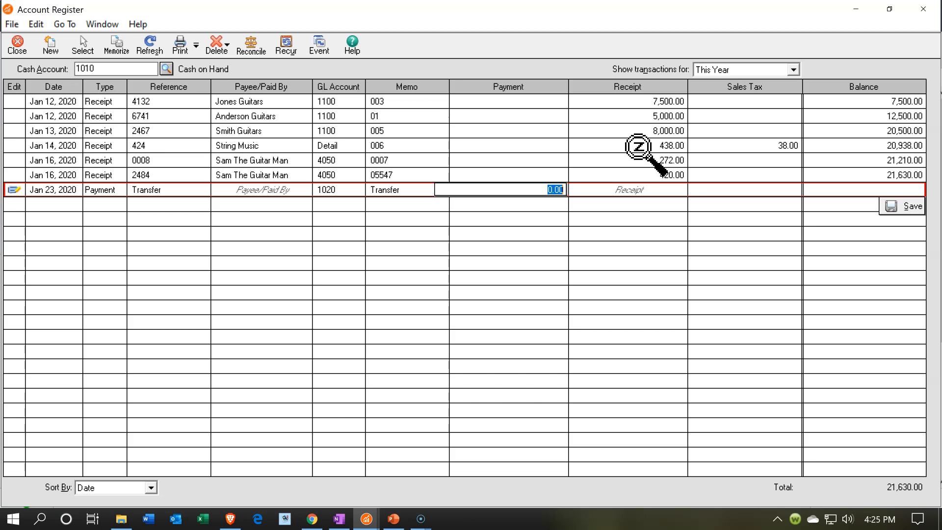
# Set the payment amount to 8,438.00, leave the receipt amount empty and try to save the line without a payee.
pyautogui.press('BackSpace')
pyautogui.write('843')
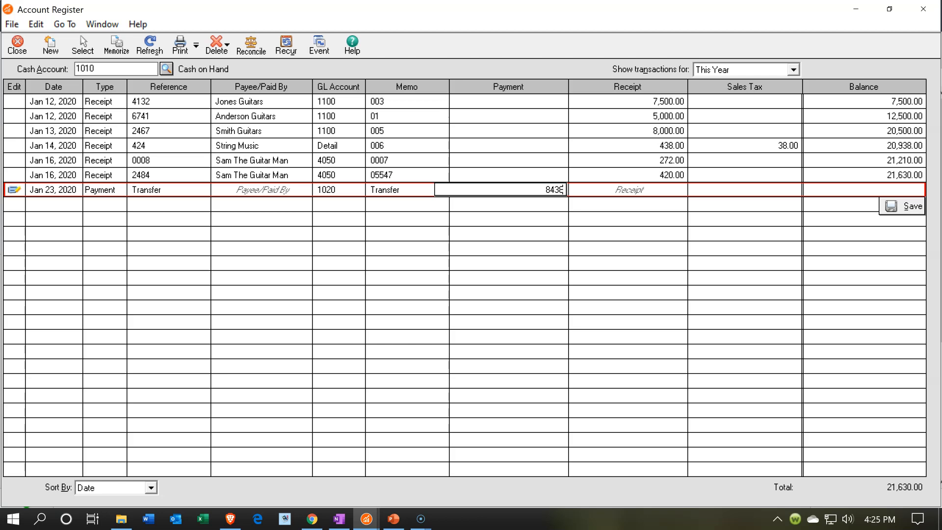
pyautogui.press('Tab')
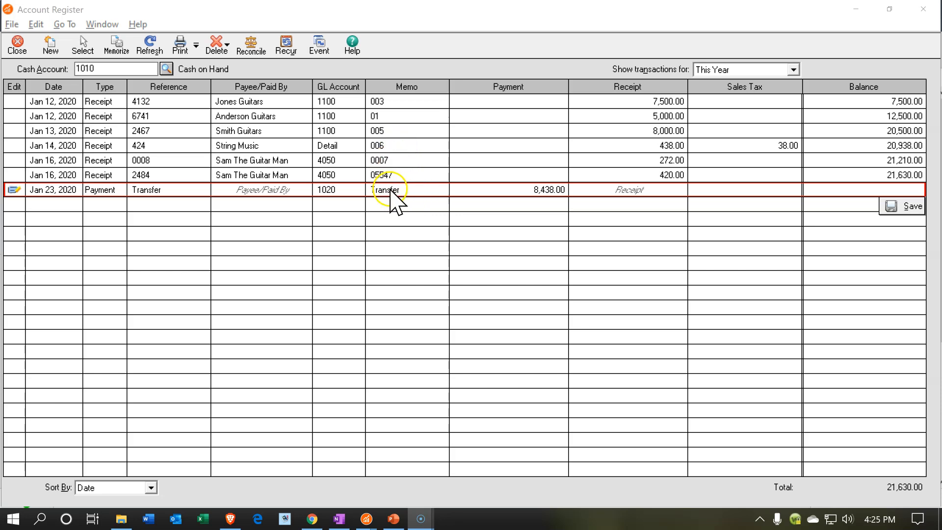
pyautogui.click(611, 191)
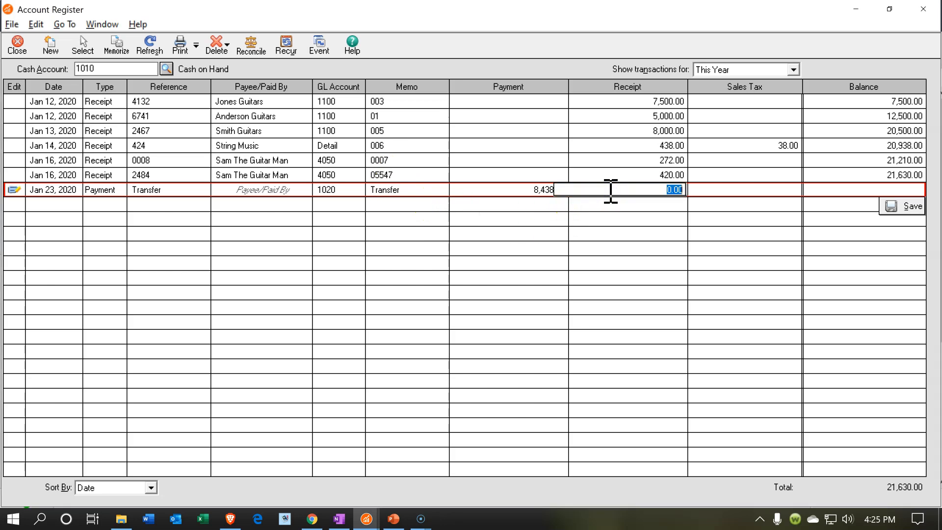
pyautogui.press('Tab')
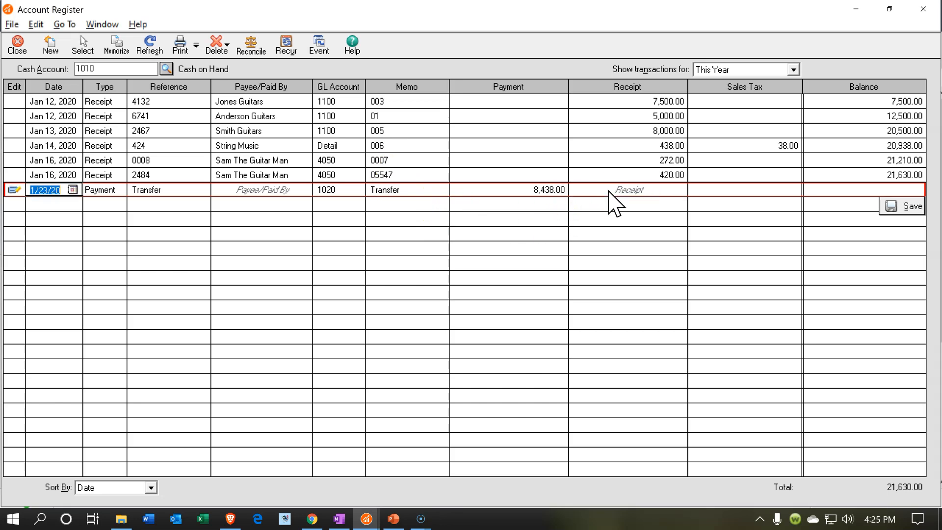
pyautogui.click(911, 208)
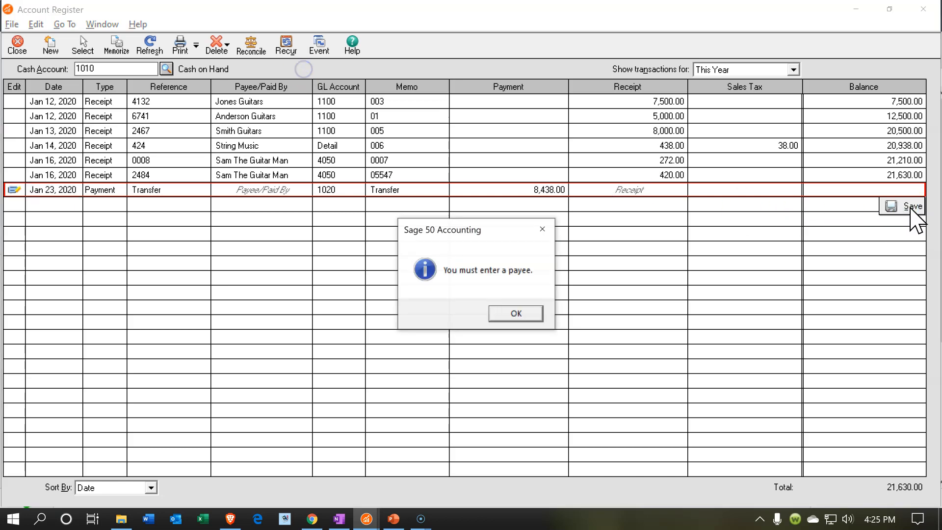
pyautogui.click(520, 315)
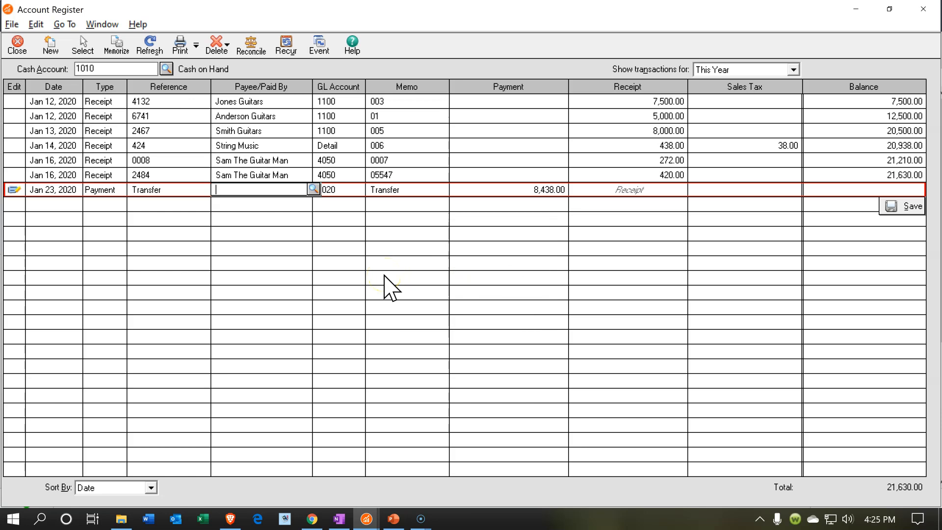
# Enter Transfer as the payee, save the payment outside the current period and minimize the account register.
pyautogui.write('Transfer')
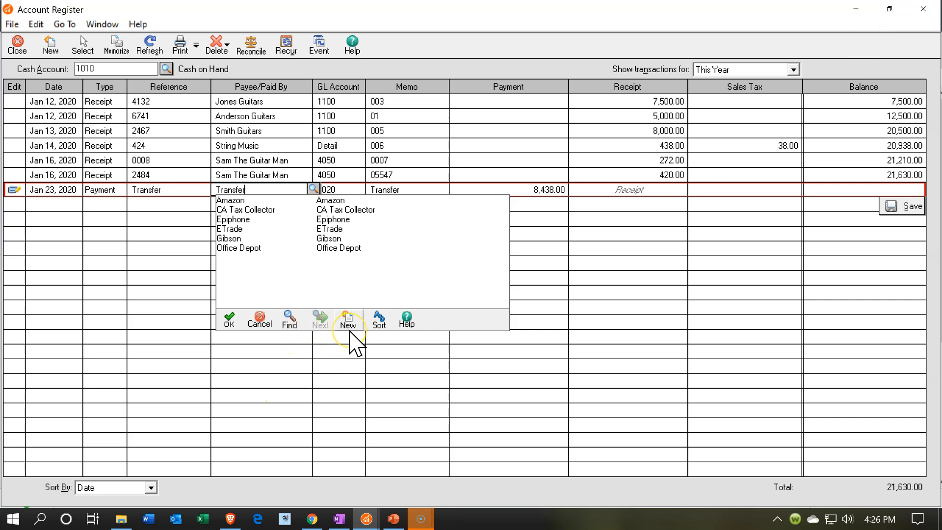
pyautogui.press('Tab')
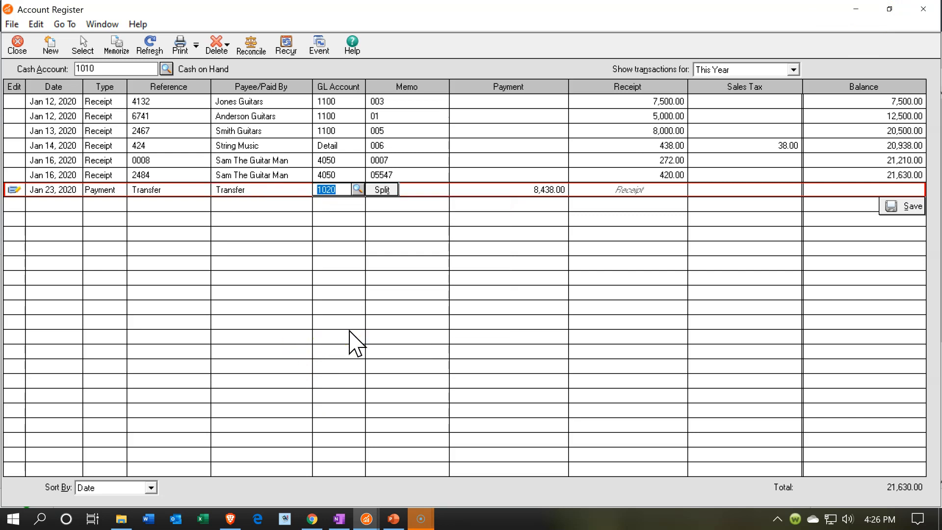
pyautogui.click(891, 208)
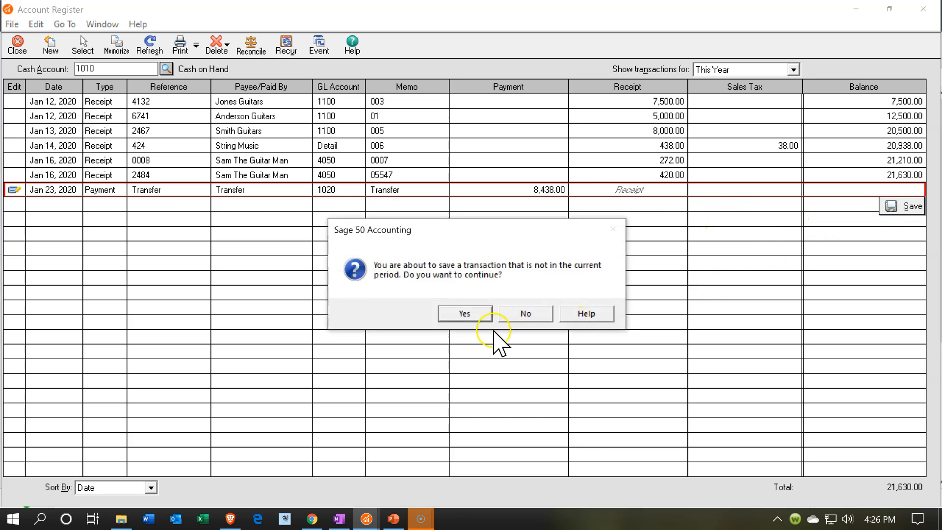
pyautogui.click(462, 312)
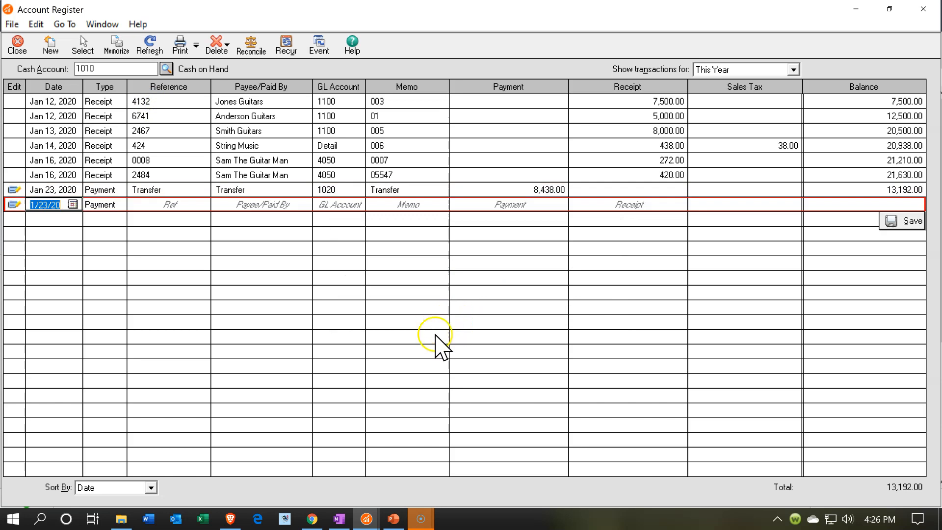
pyautogui.click(855, 9)
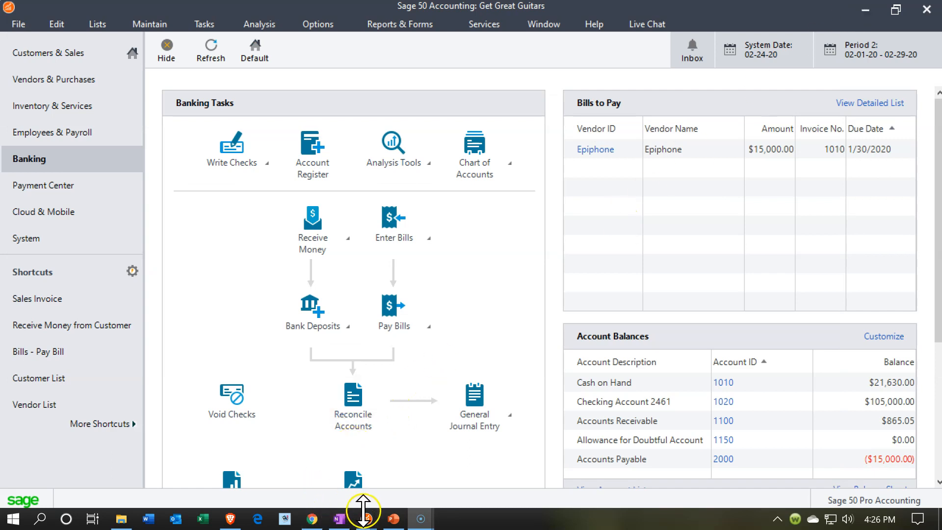
# Refresh the January balance sheet and trace Cash on Hand through its general ledger to the January 23 transfer entry.
pyautogui.moveTo(367, 519)
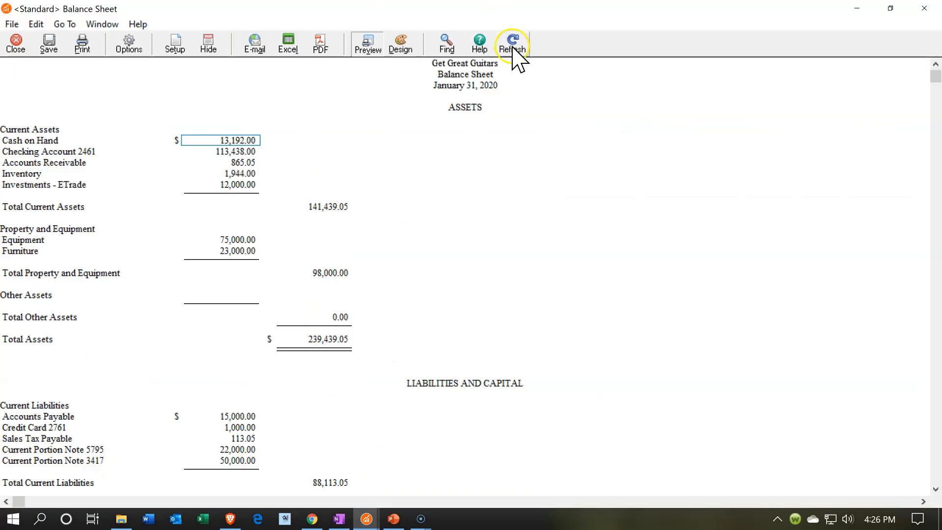
pyautogui.click(513, 48)
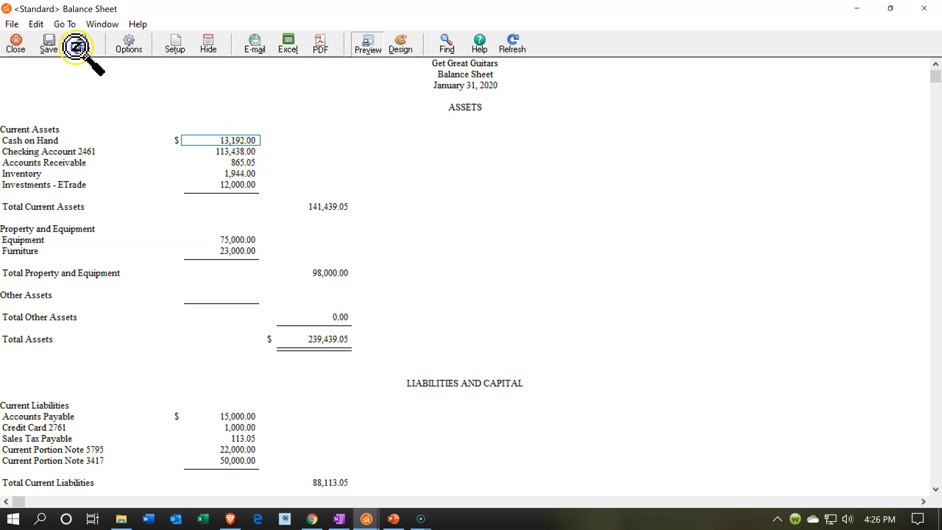
pyautogui.doubleClick(227, 142)
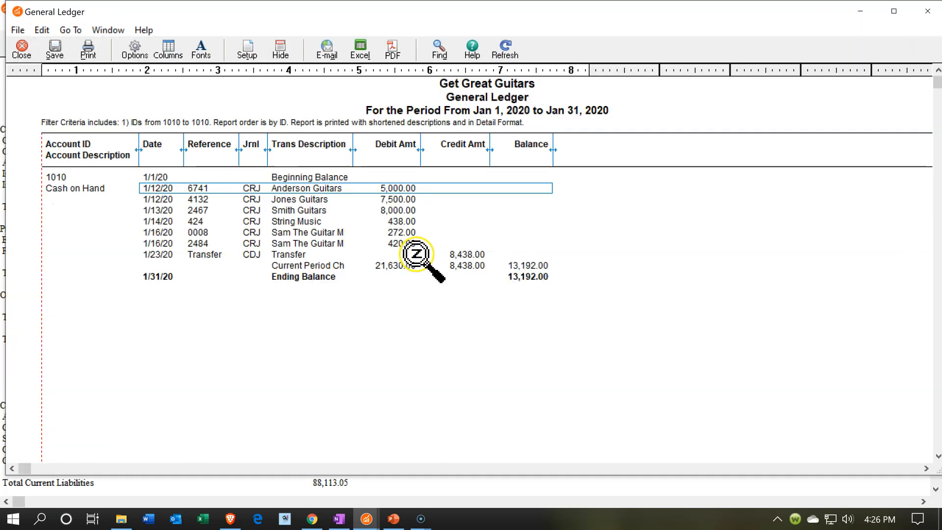
pyautogui.doubleClick(465, 253)
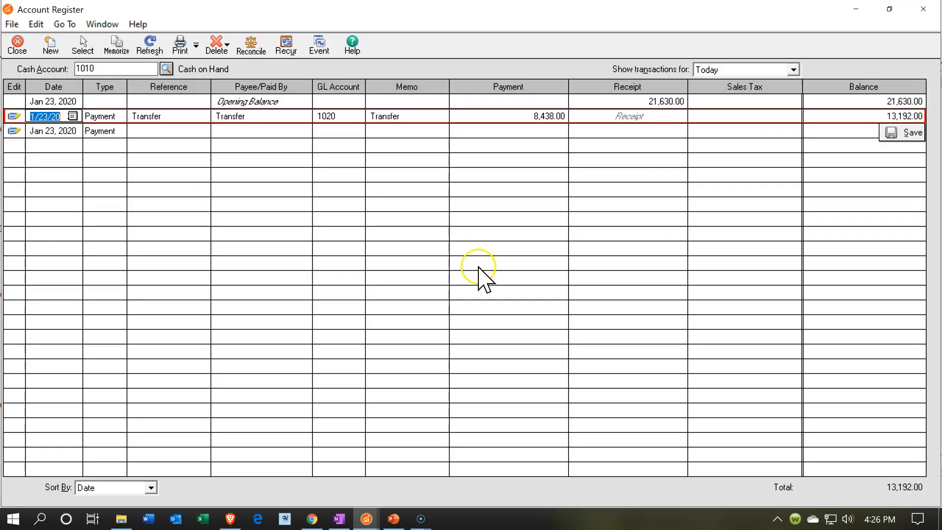
pyautogui.click(914, 11)
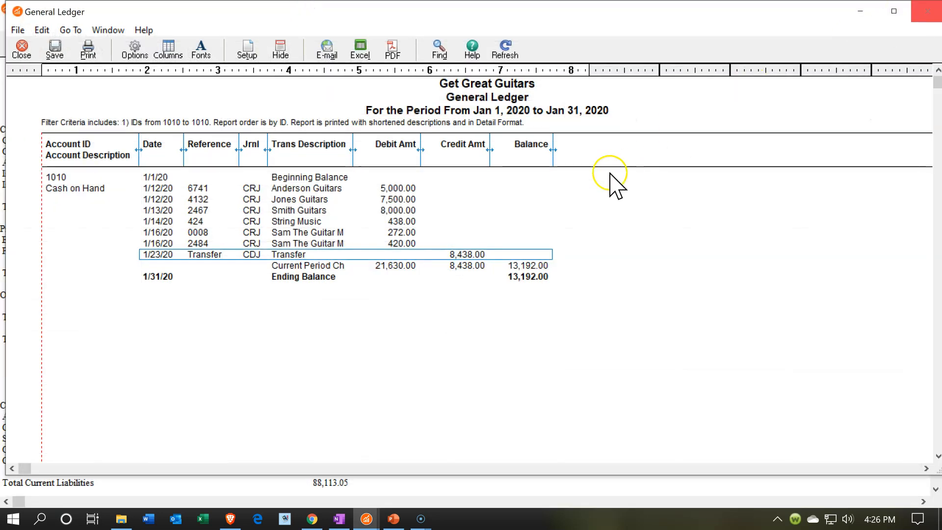
pyautogui.click(920, 10)
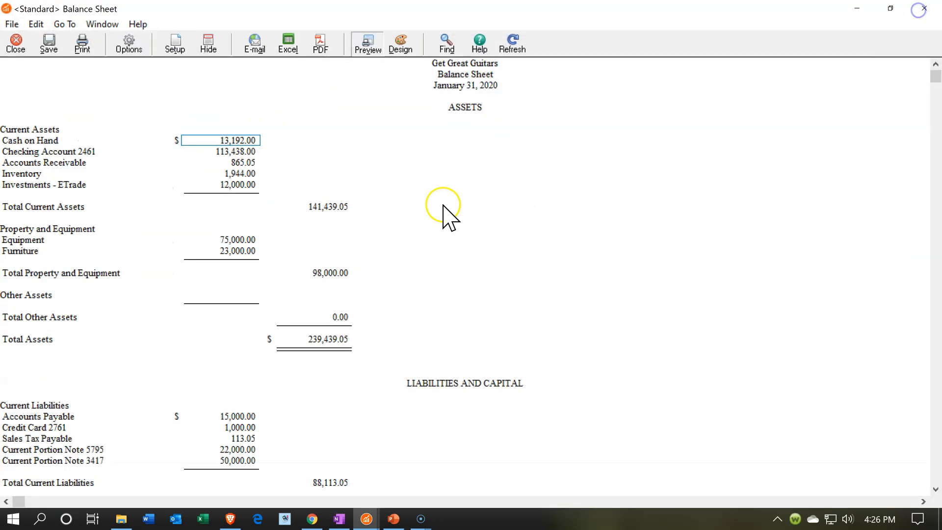
# Check the checking account's detail from the balance sheet and select the Cash on Hand amount.
pyautogui.click(233, 143)
pyautogui.click(231, 151)
pyautogui.doubleClick(231, 150)
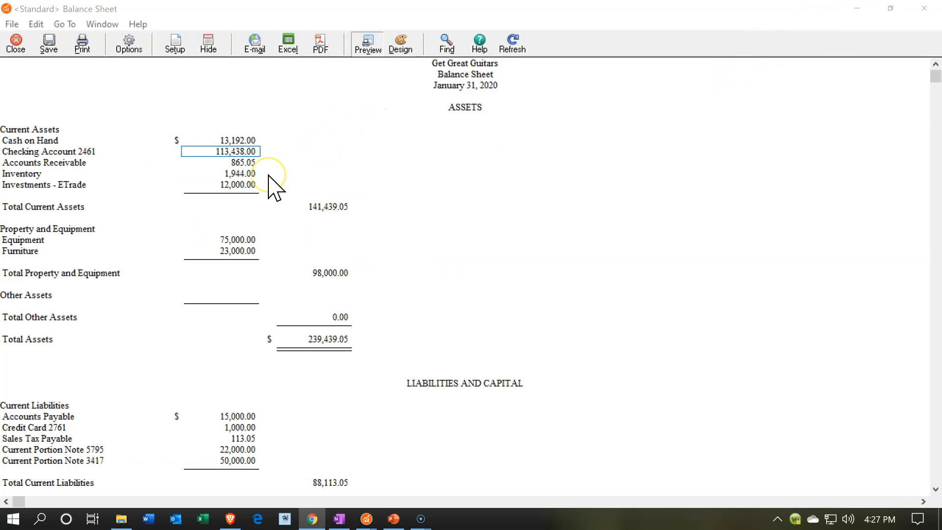
pyautogui.click(243, 139)
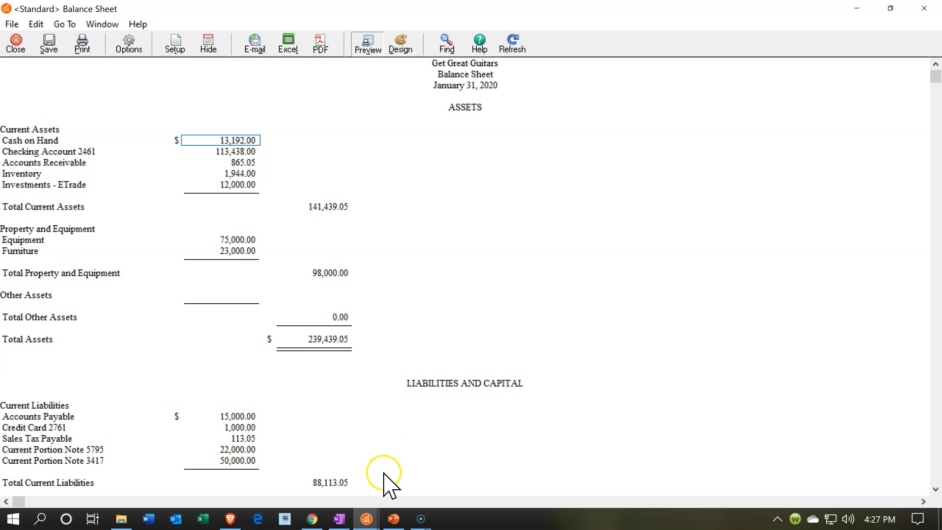
# Open the Cash on Hand account register from Banking, maximize it and date the new Payment line January 30, 2020.
pyautogui.moveTo(367, 523)
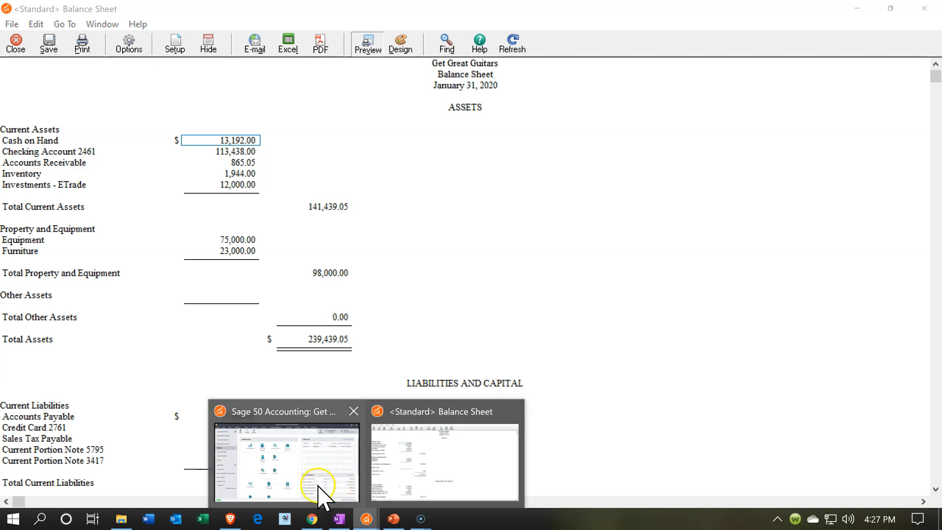
pyautogui.click(314, 486)
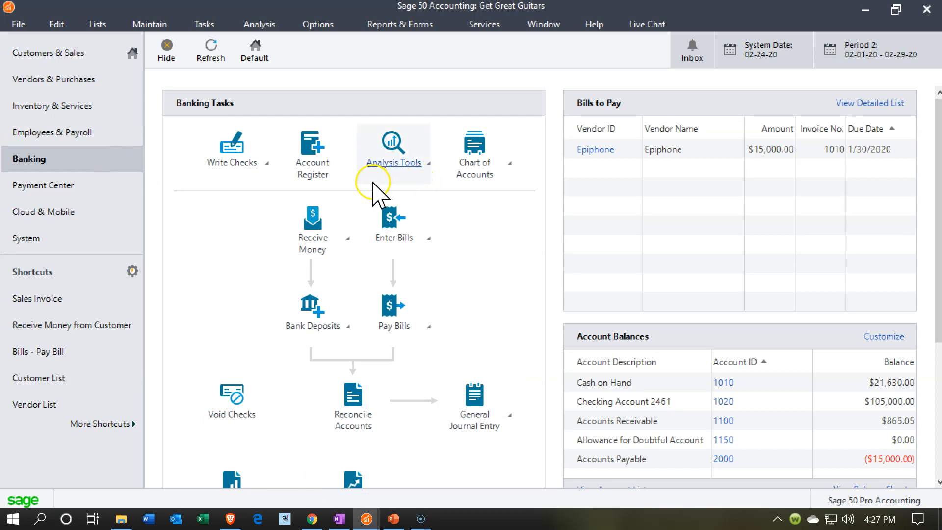
pyautogui.click(334, 175)
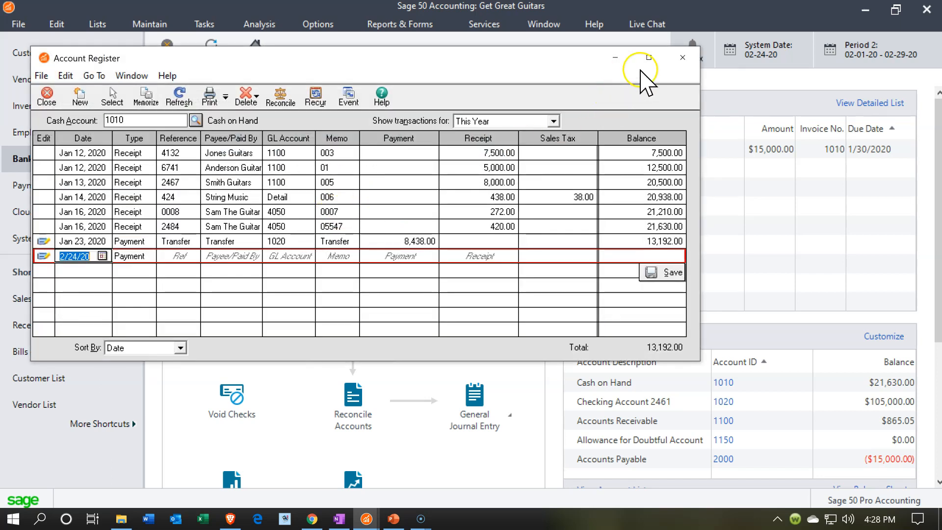
pyautogui.click(648, 57)
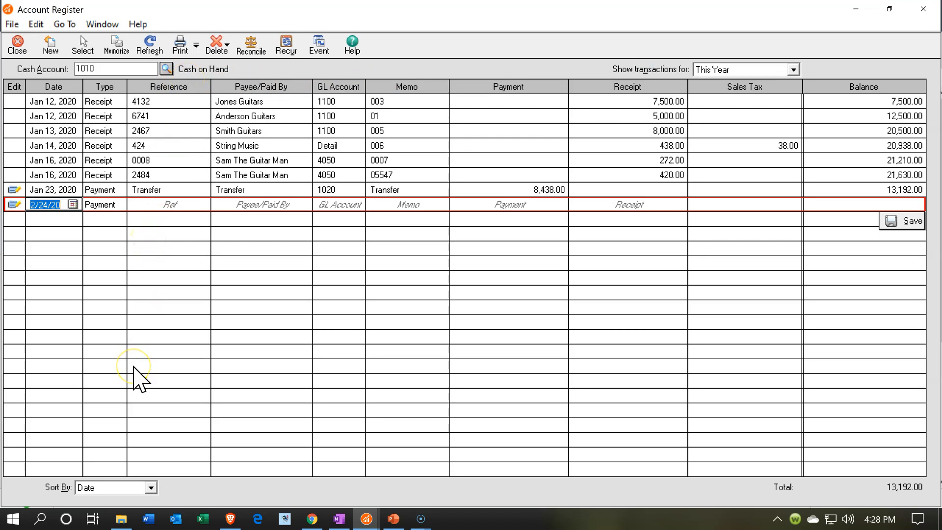
pyautogui.write('01')
pyautogui.write('/30/20')
pyautogui.press('Tab')
# Enter Transfer as both the reference and the payee of the January 30 payment line.
pyautogui.press('Tab')
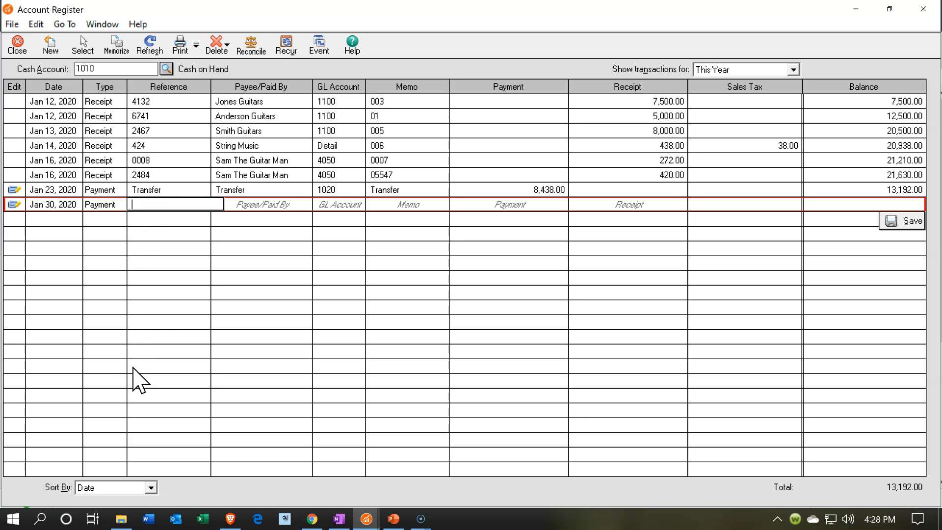
pyautogui.write('Transfer')
pyautogui.press('Tab')
pyautogui.write('Transfer')
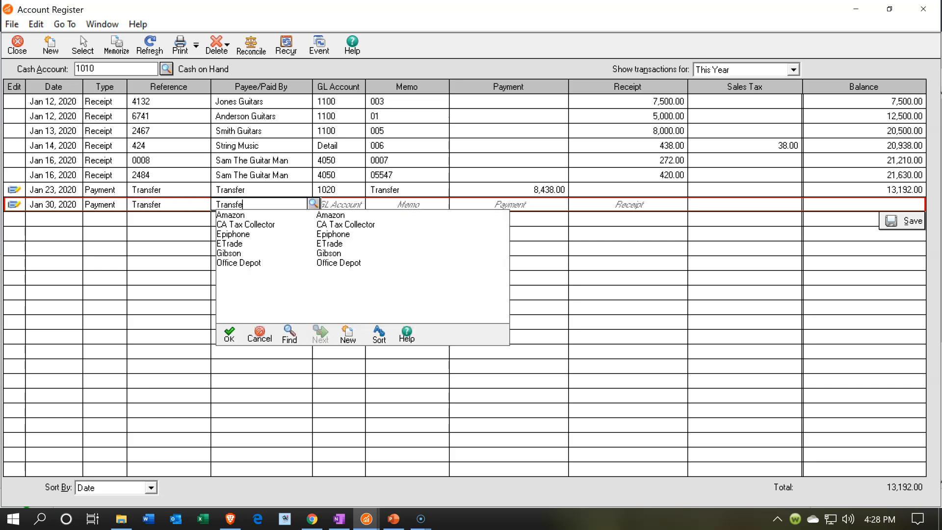
pyautogui.press('Tab')
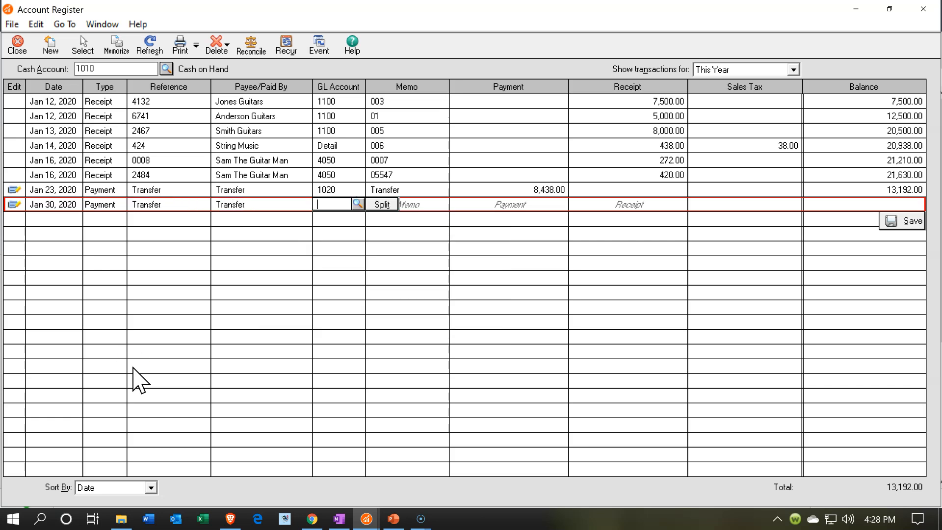
# Assign GL account 1020 to the January 30 payment line and enter Transfer as its memo.
pyautogui.write('1020')
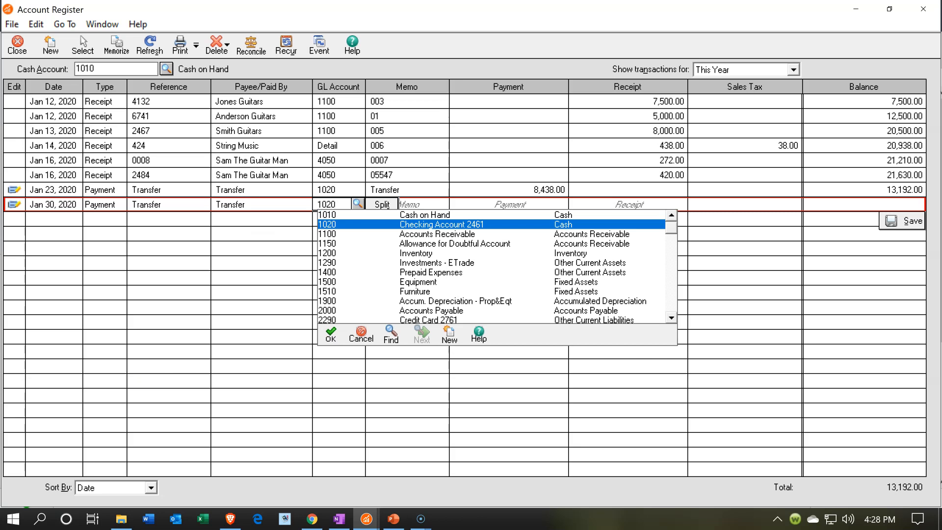
pyautogui.press('Tab')
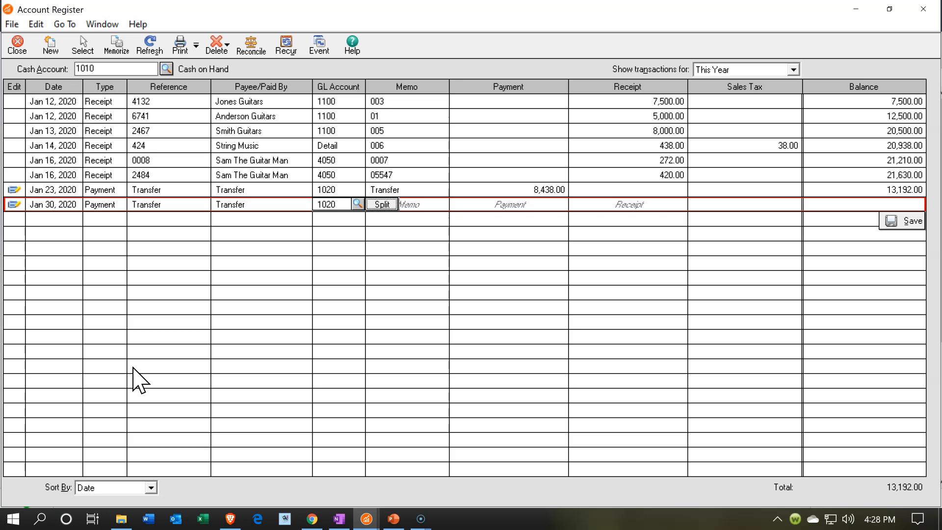
pyautogui.press('Tab')
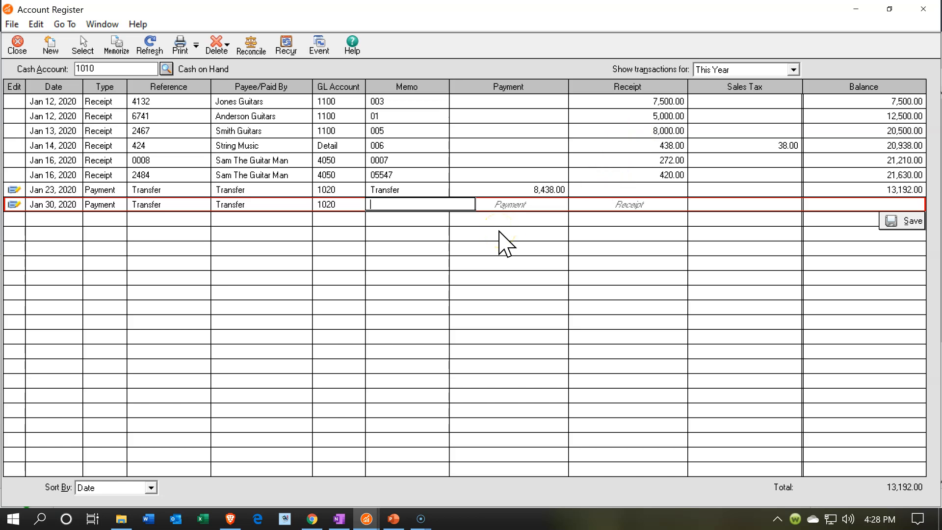
pyautogui.write('Transfer')
pyautogui.press('Tab')
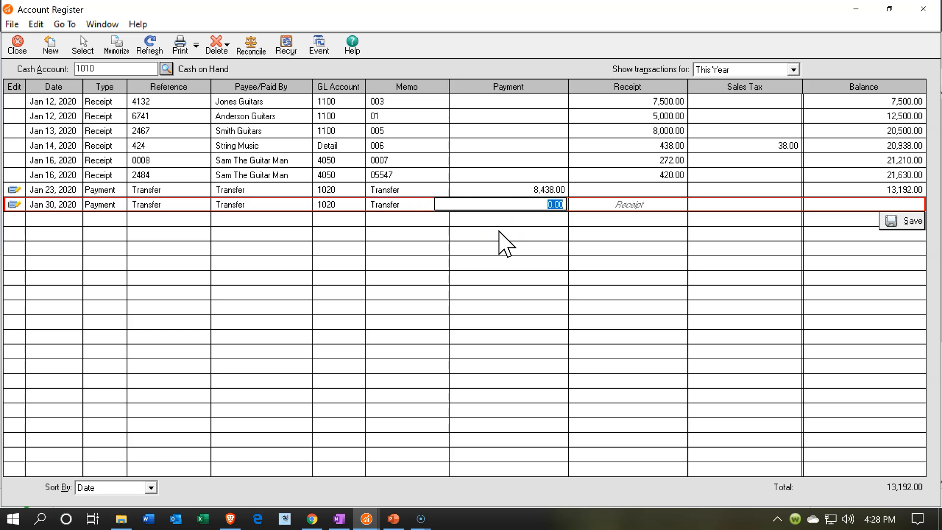
# Set the payment amount to 13,192.00 and save the line, accepting the out-of-period date and the duplicate reference.
pyautogui.write('13192')
pyautogui.press('Tab')
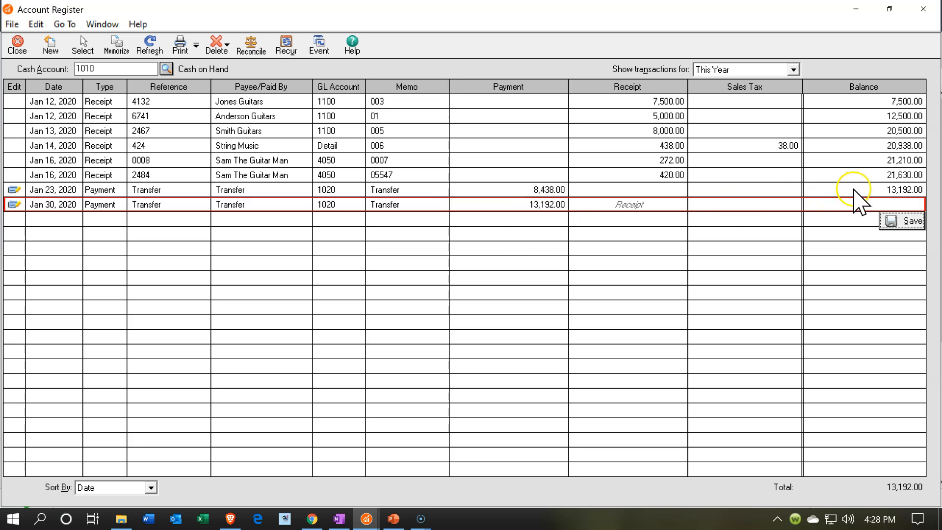
pyautogui.press('Tab')
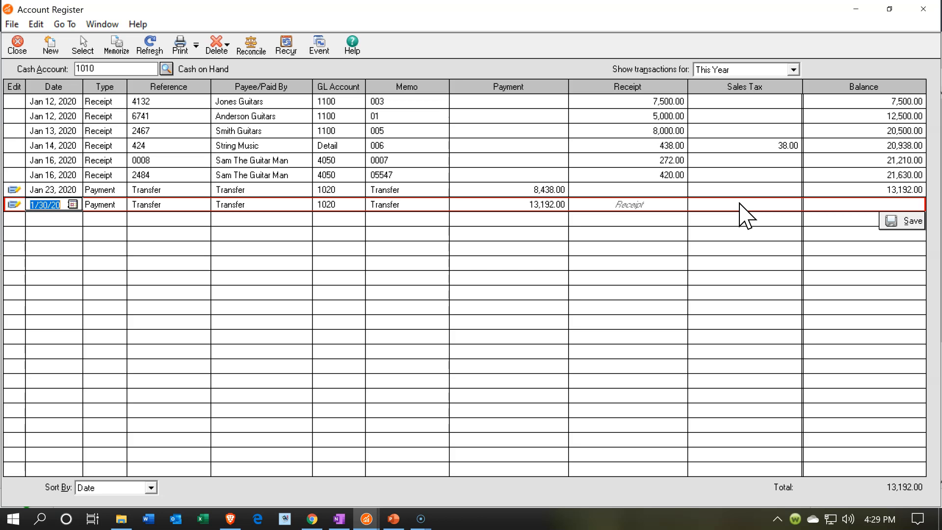
pyautogui.click(901, 227)
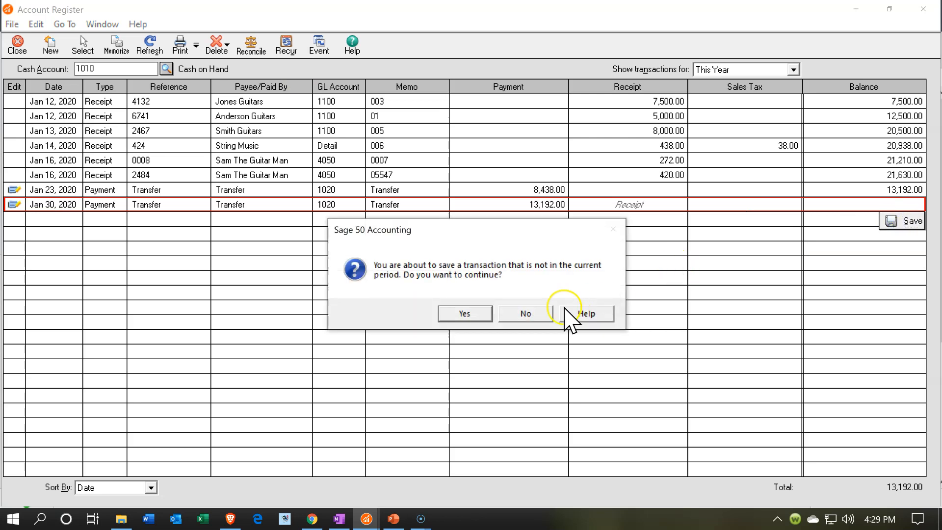
pyautogui.click(462, 313)
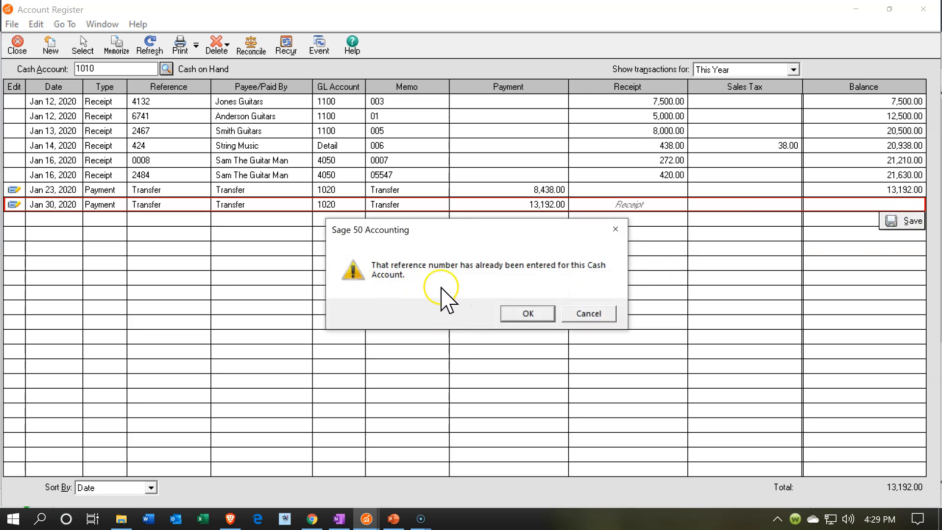
pyautogui.click(509, 315)
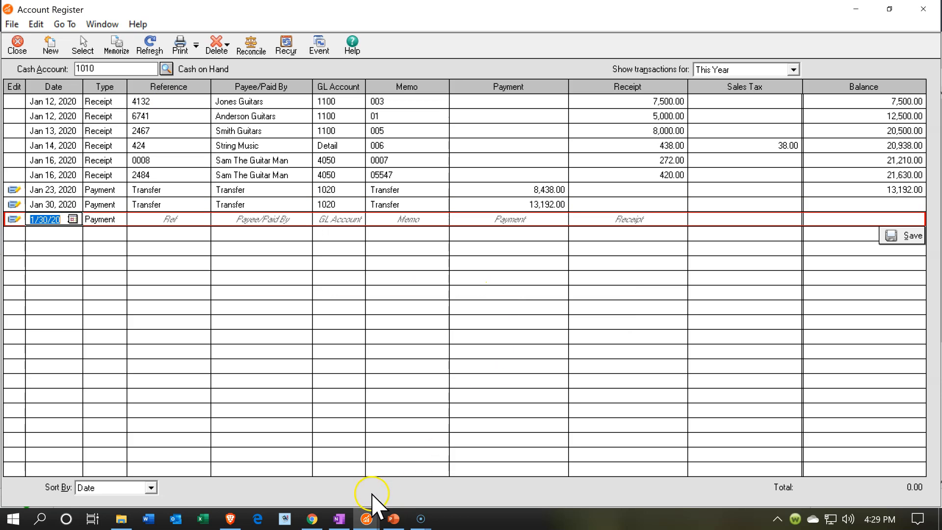
# Return to the January balance sheet and turn on Show Zero Amounts in its report options.
pyautogui.click(366, 519)
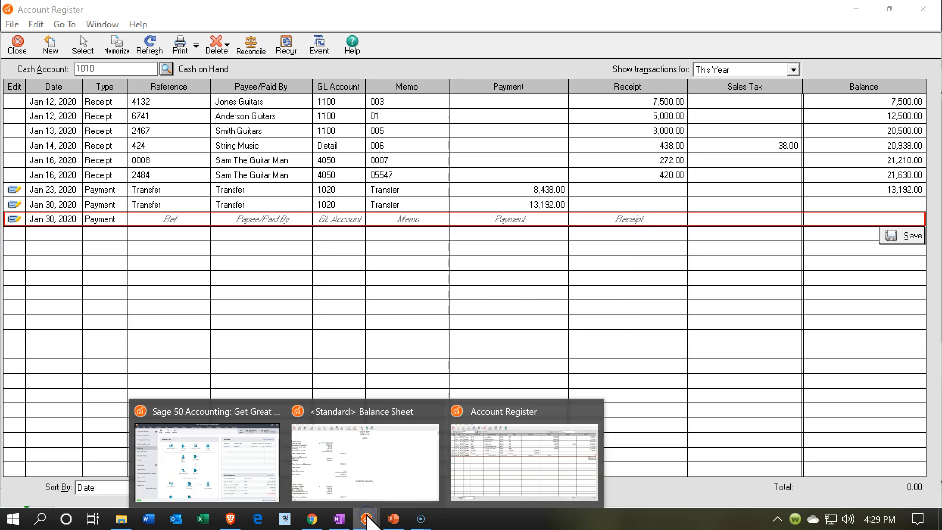
pyautogui.click(374, 481)
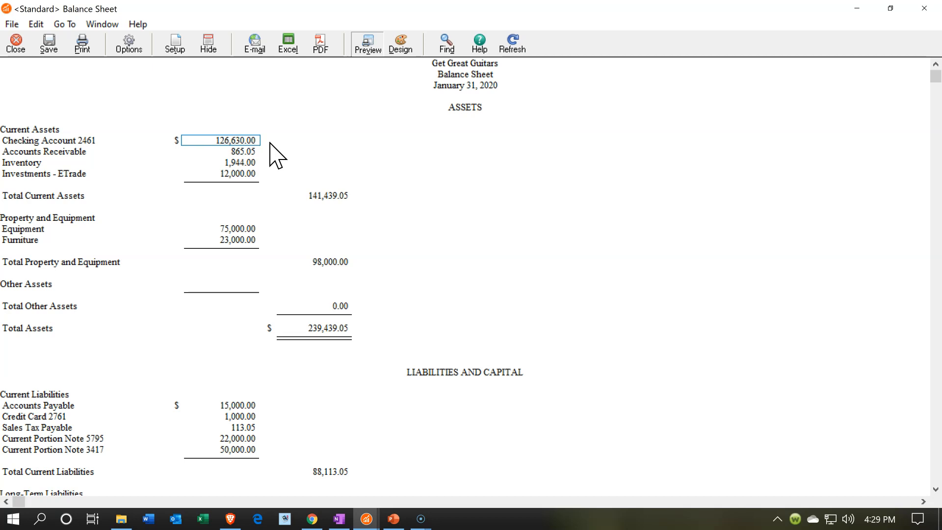
pyautogui.click(129, 45)
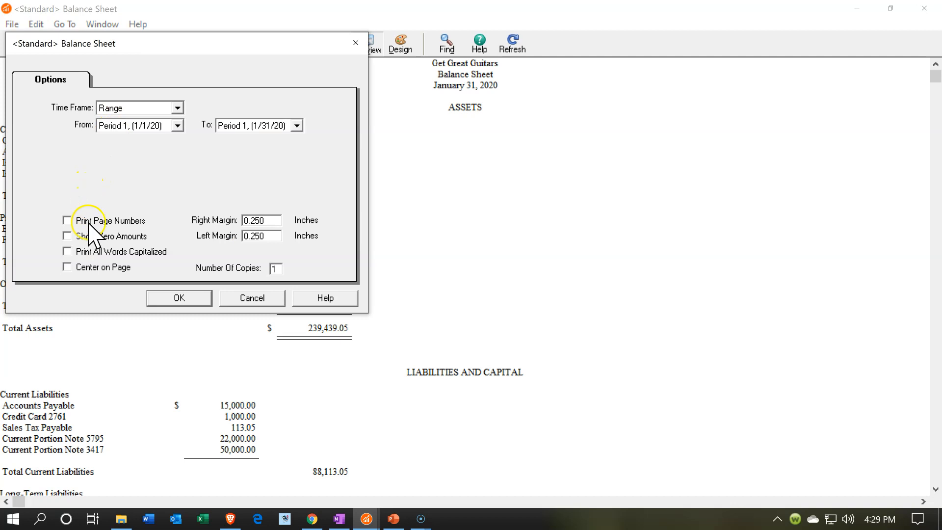
pyautogui.click(83, 237)
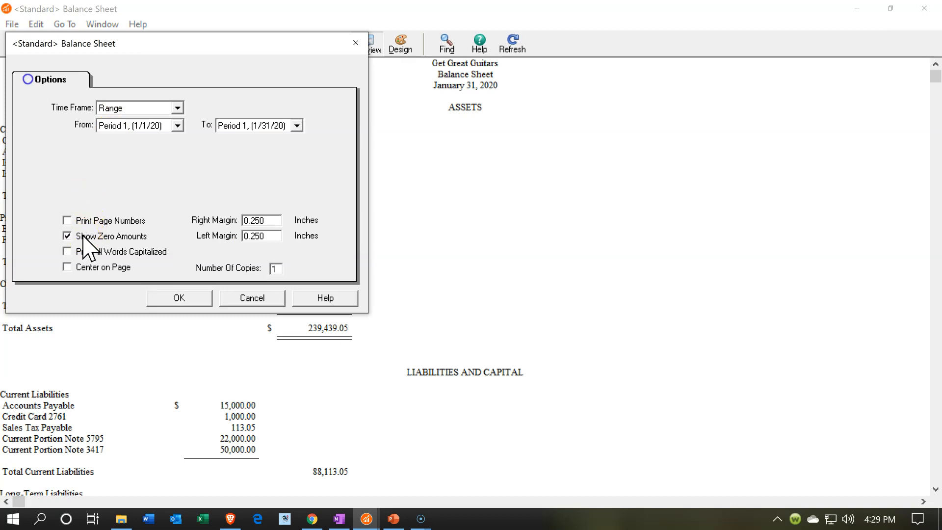
pyautogui.click(199, 295)
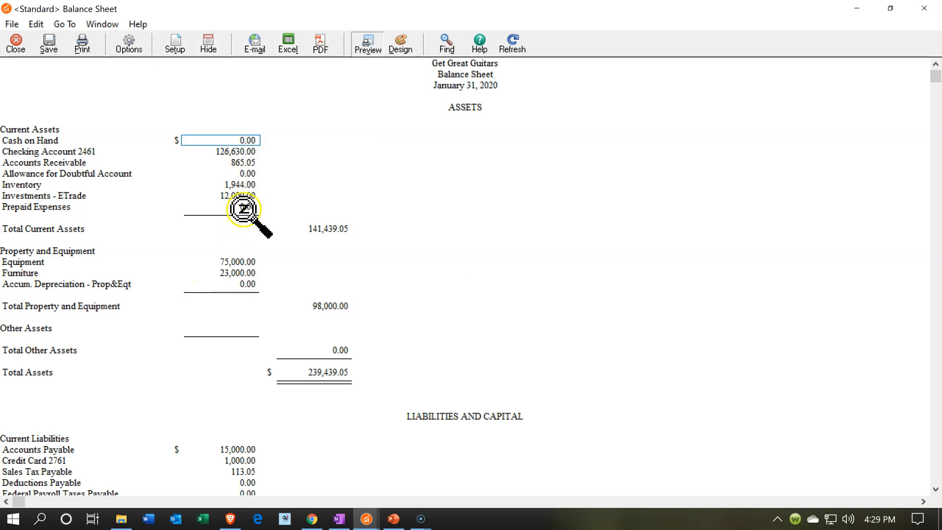
# Drill from Cash on Hand into its general ledger, inspect the January 30 transfer entry and return to the balance sheet.
pyautogui.doubleClick(235, 141)
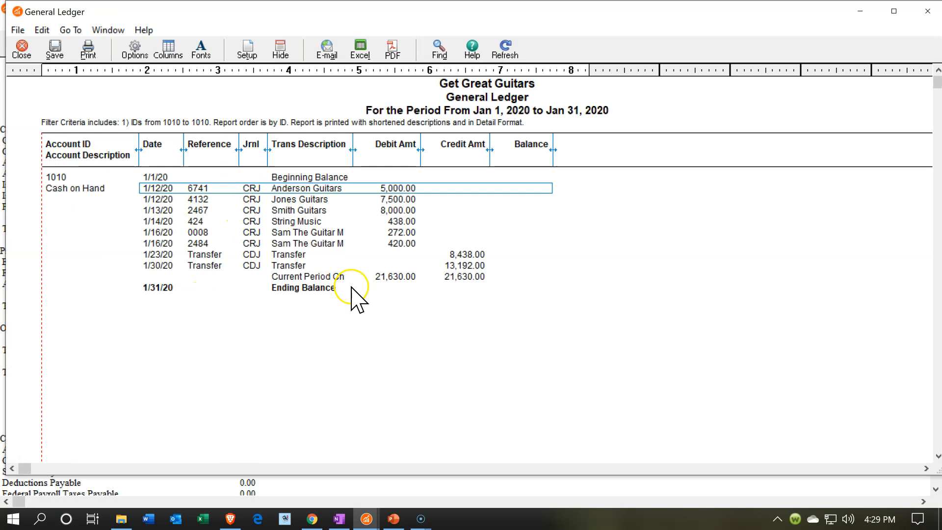
pyautogui.doubleClick(448, 265)
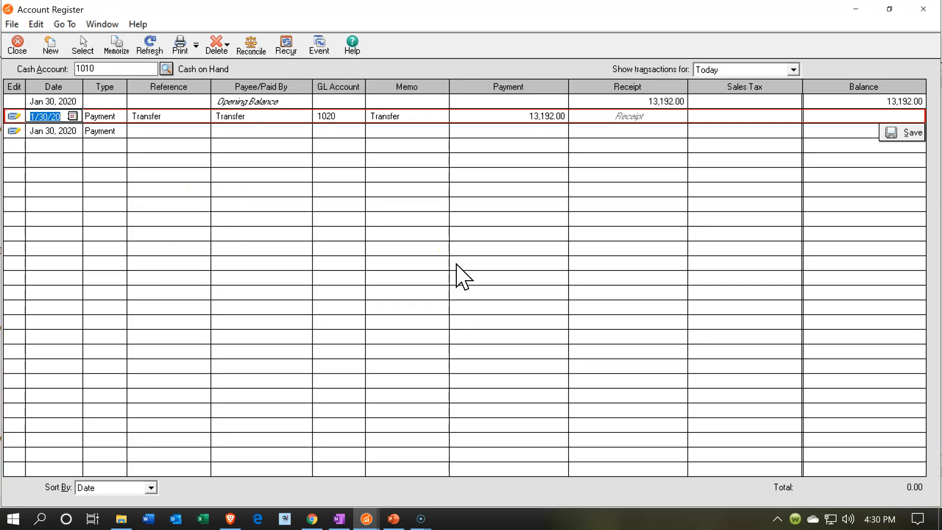
pyautogui.click(925, 10)
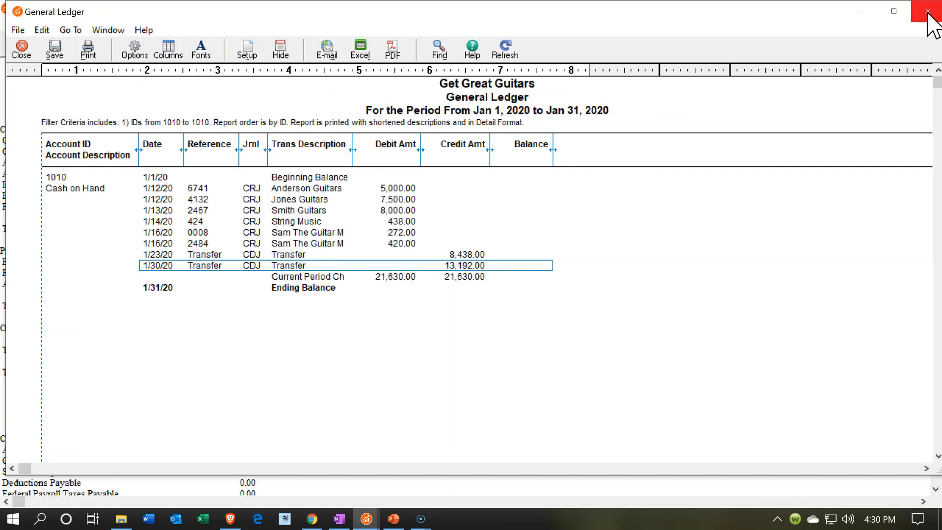
pyautogui.click(927, 12)
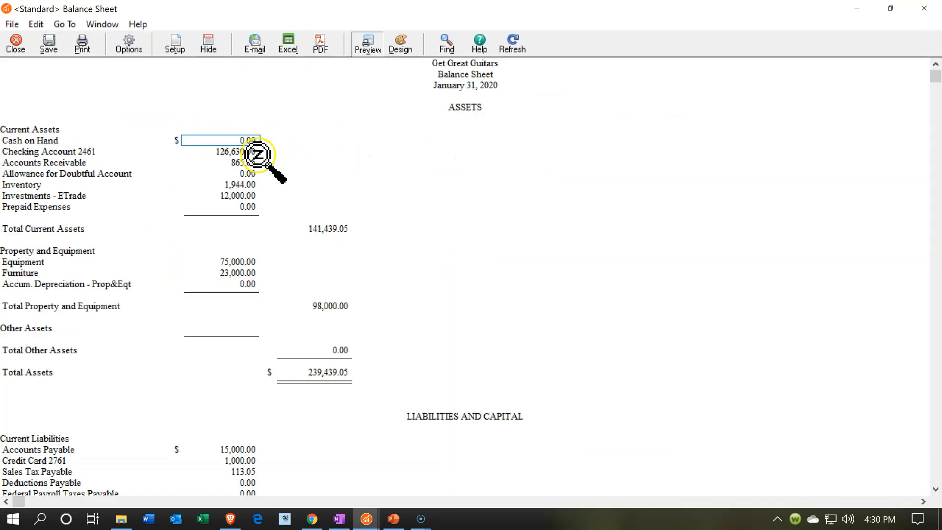
# Review the January 30 transfer in the checking account's general ledger and return to the balance sheet.
pyautogui.doubleClick(235, 153)
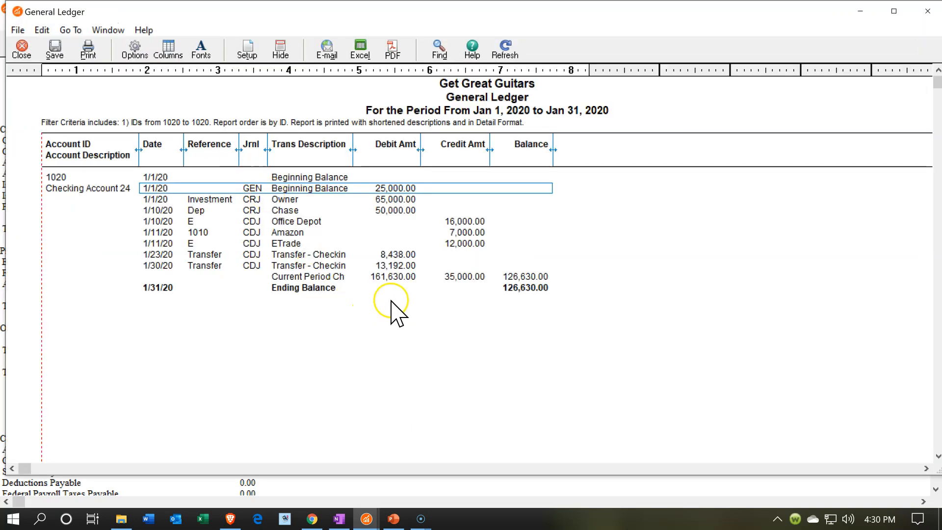
pyautogui.click(393, 266)
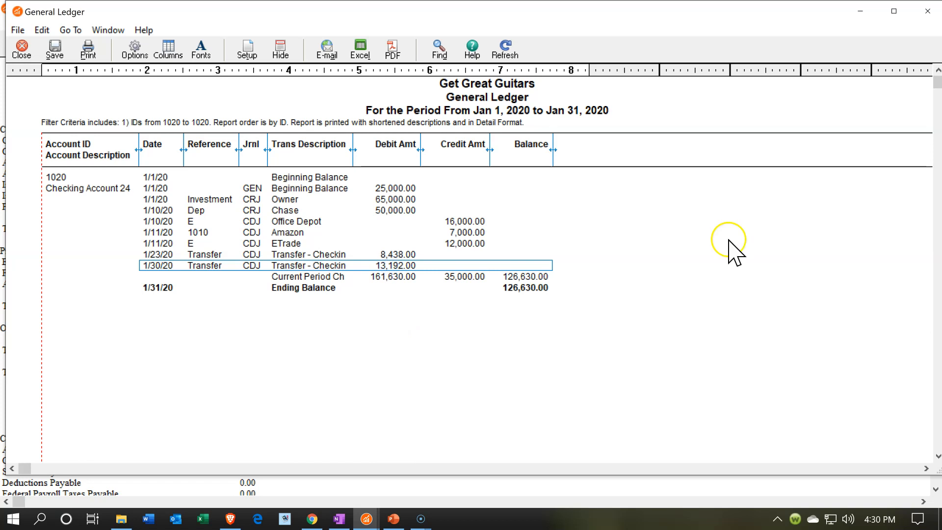
pyautogui.click(928, 11)
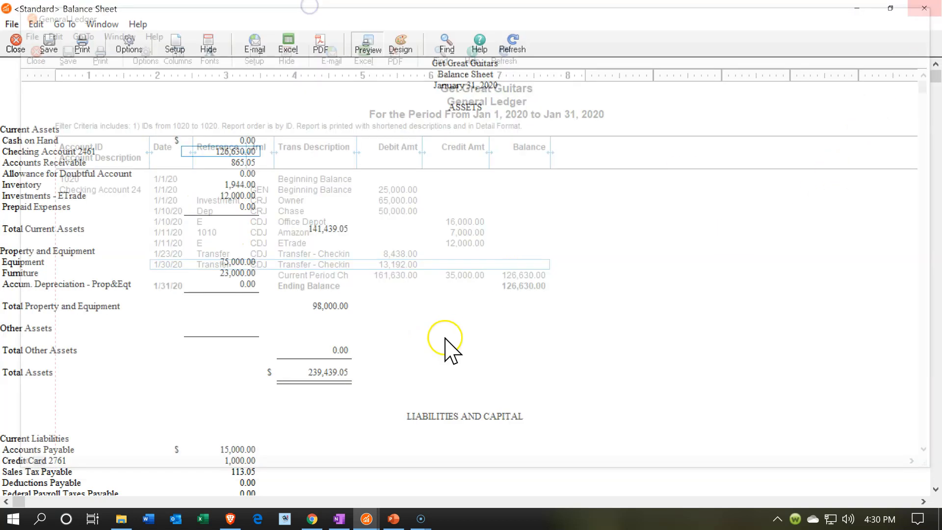